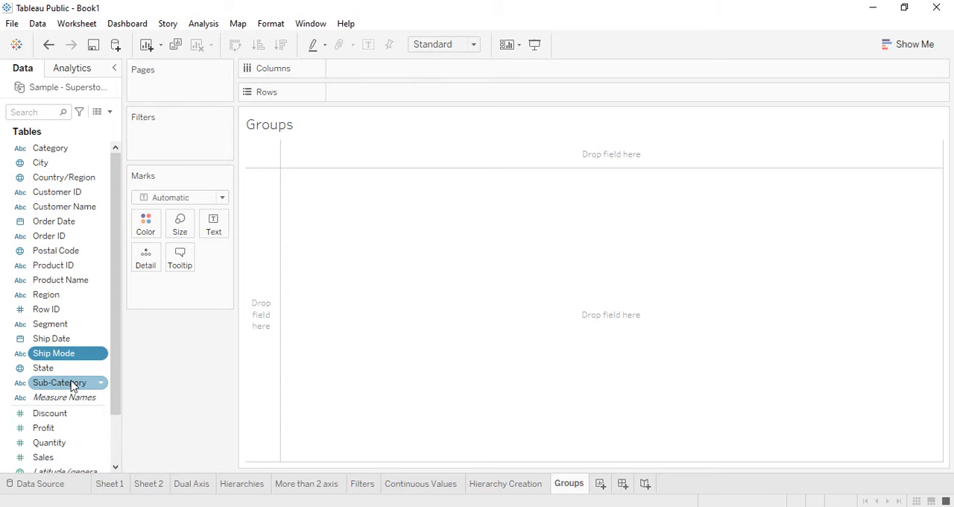
Step: Build a bar chart with Sub-Category on columns and Sales on rows, sorted by descending sales
left_click_drag(72, 385, 381, 75)
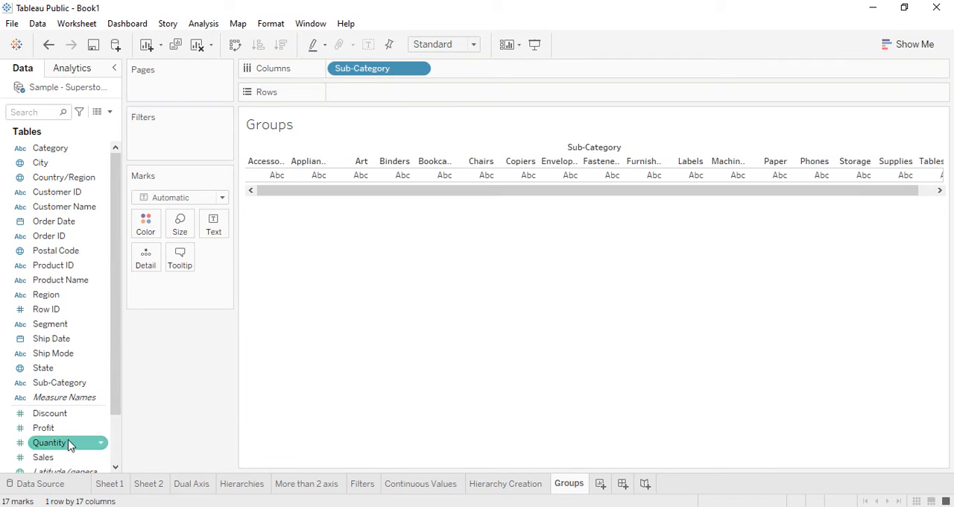
left_click_drag(43, 457, 371, 98)
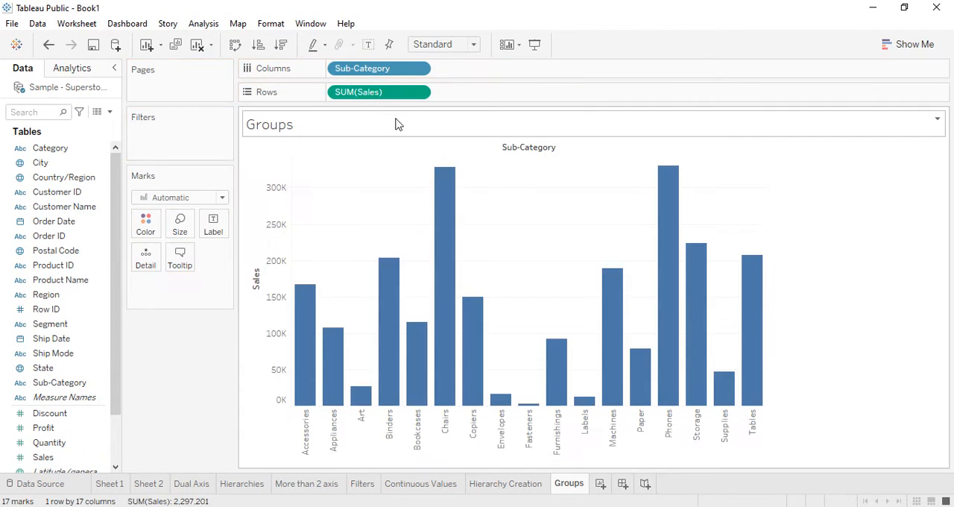
left_click(258, 44)
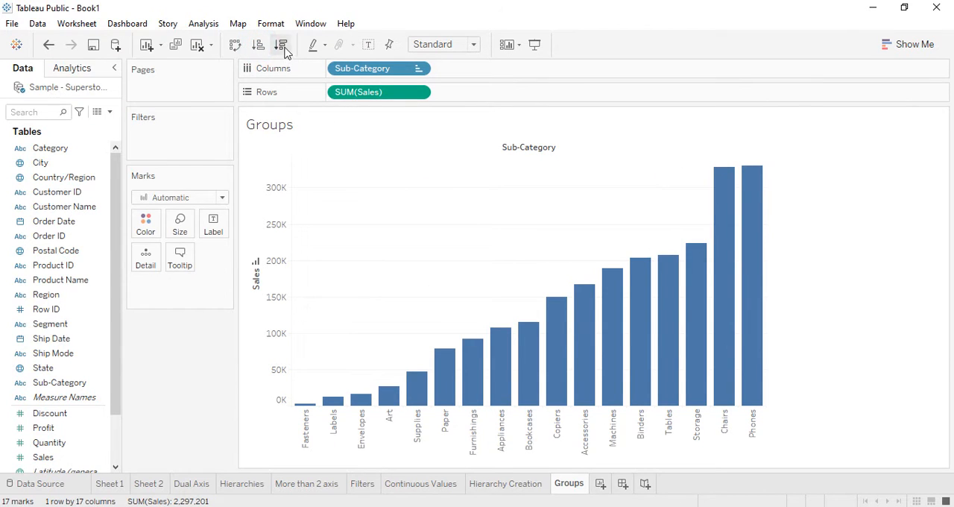
left_click(282, 47)
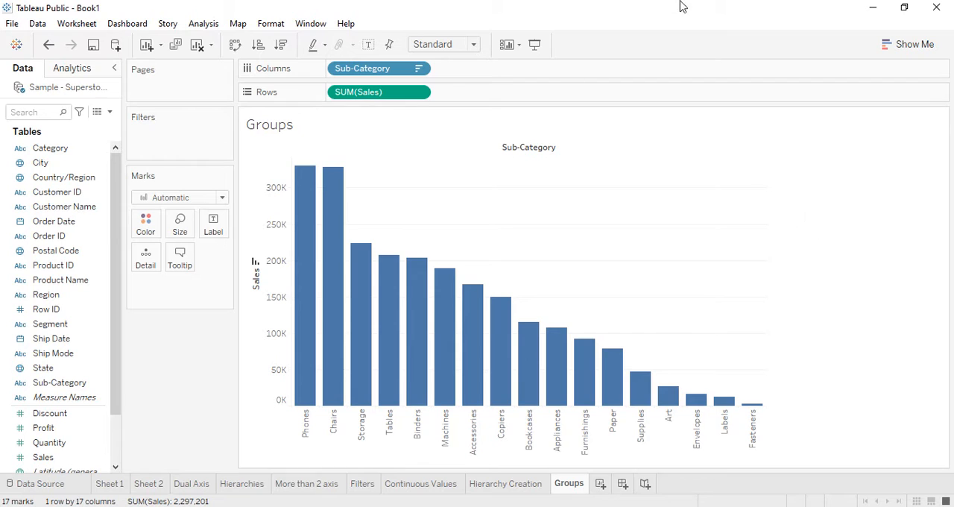
Step: Fit the chart to Entire View and color the bars green
left_click(473, 44)
left_click(434, 93)
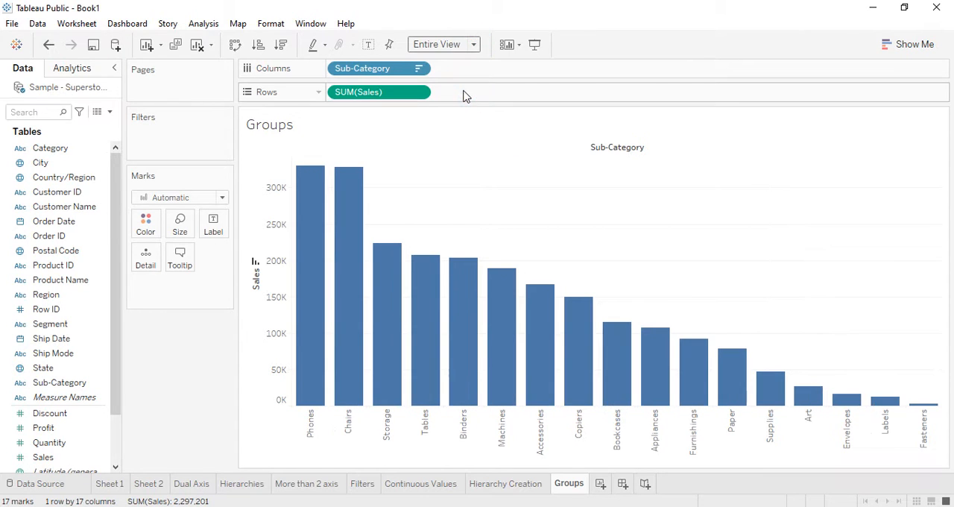
left_click(155, 234)
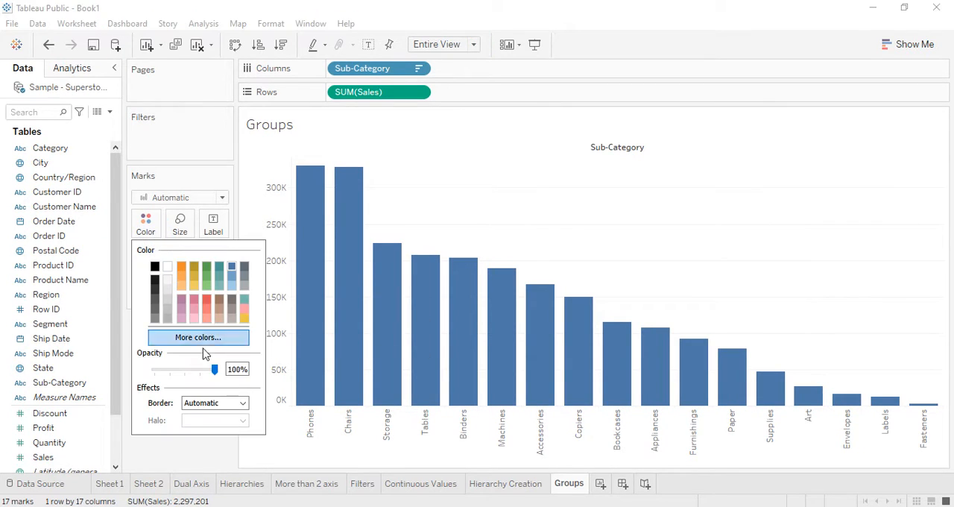
left_click(206, 276)
left_click(206, 277)
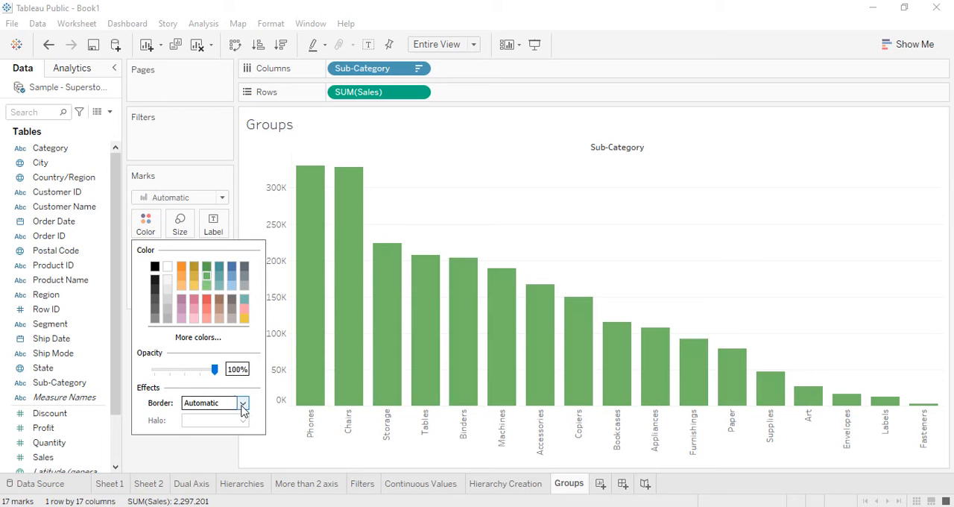
left_click(198, 458)
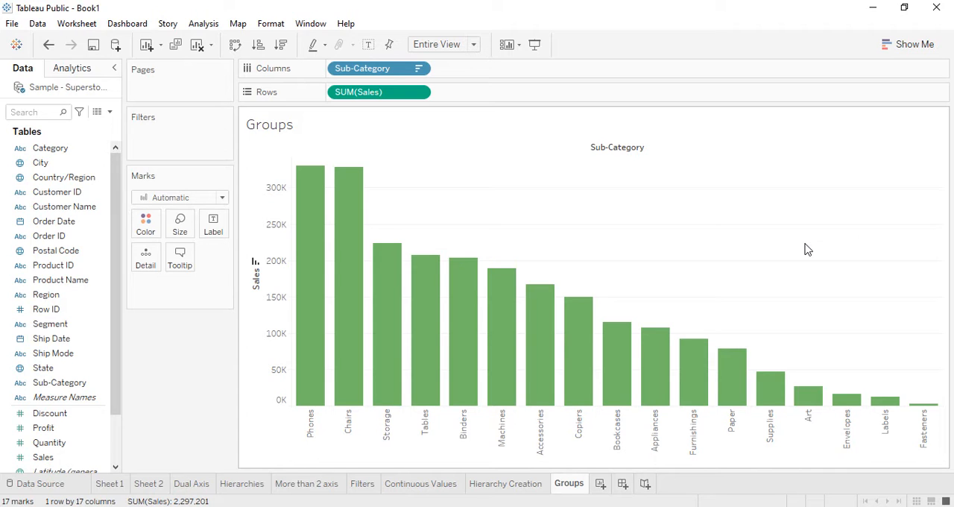
Step: Add Category to the columns ahead of Sub-Category to split the bars by category
left_click_drag(52, 147, 489, 67)
left_click_drag(385, 68, 592, 67)
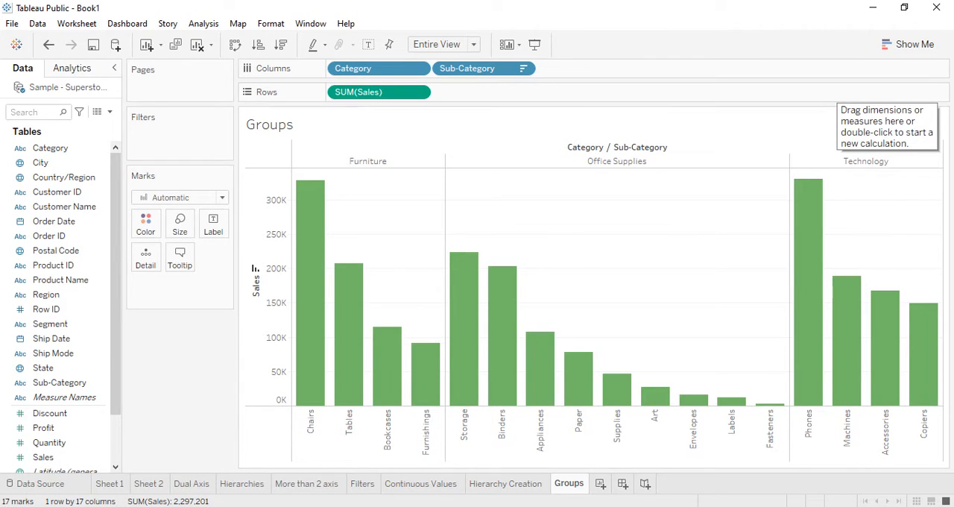
Step: Group the Chairs and Tables bars by the Sub-Category dimension and clear the selection
left_click(309, 302)
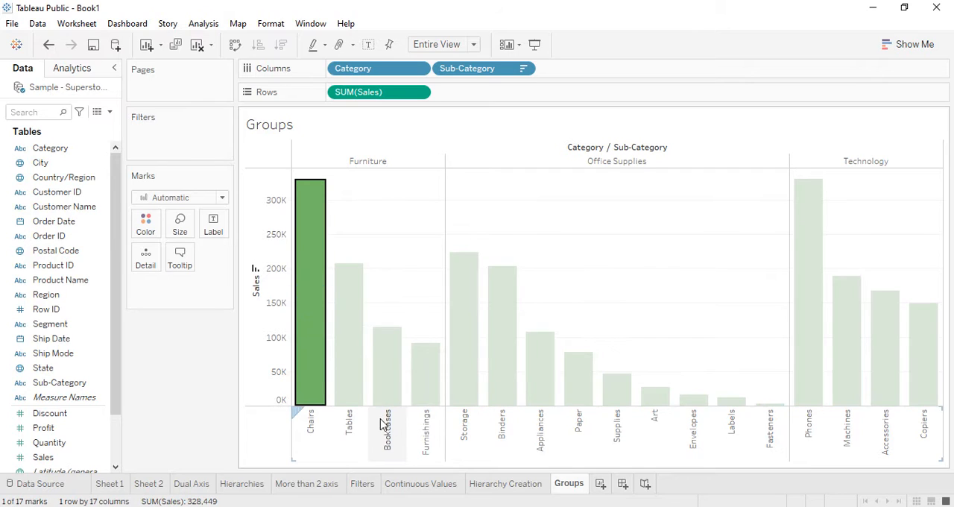
left_click(356, 373, "ctrl")
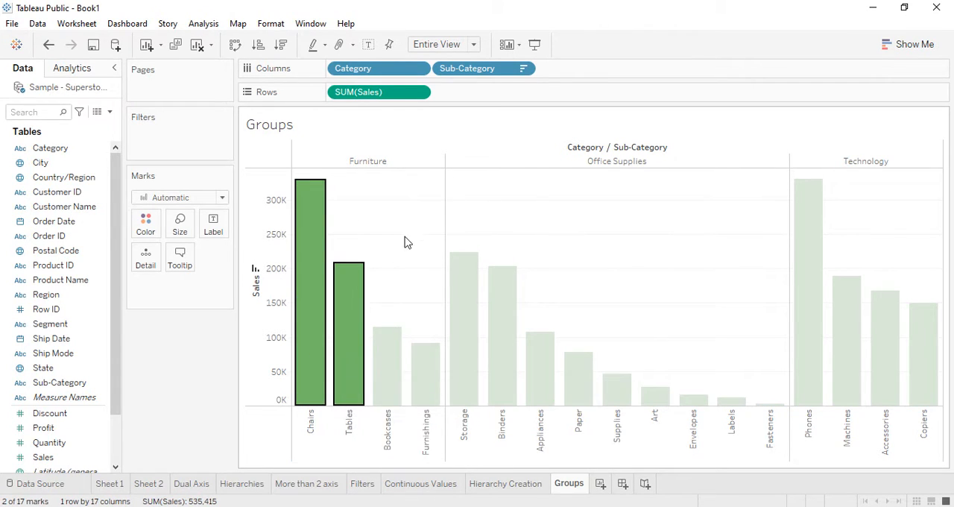
right_click(353, 298)
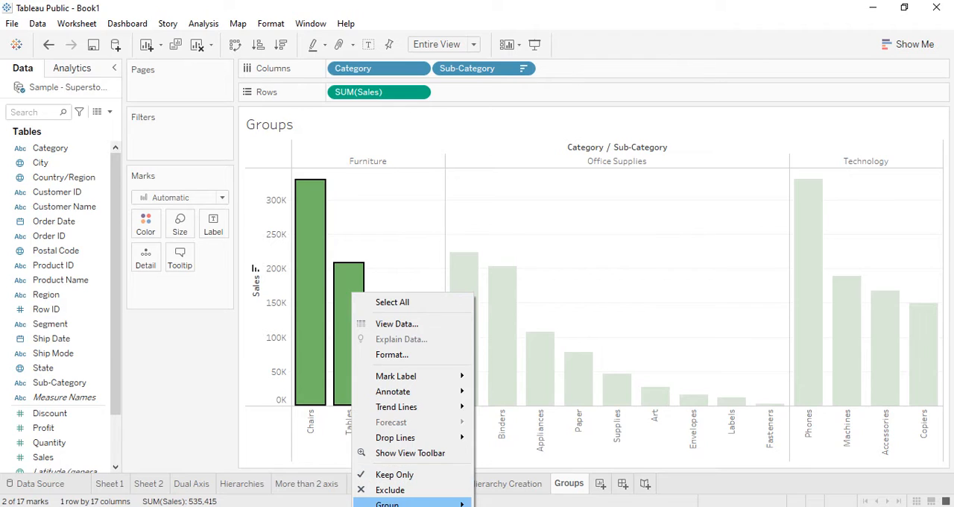
mouse_move(437, 504)
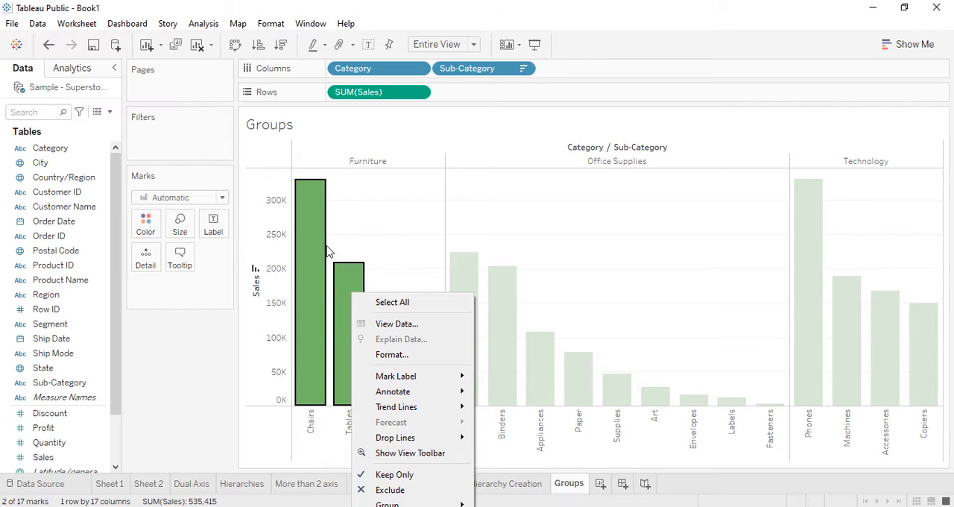
right_click(314, 188)
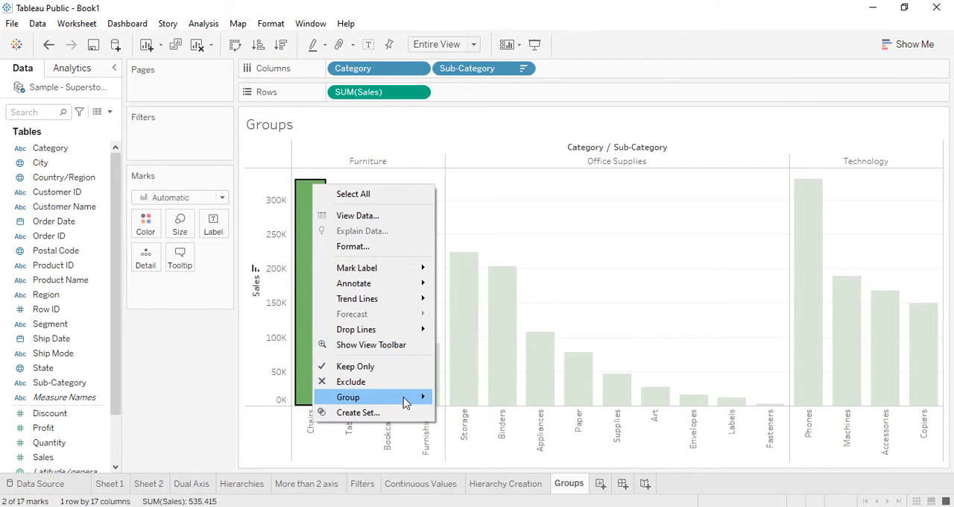
mouse_move(406, 397)
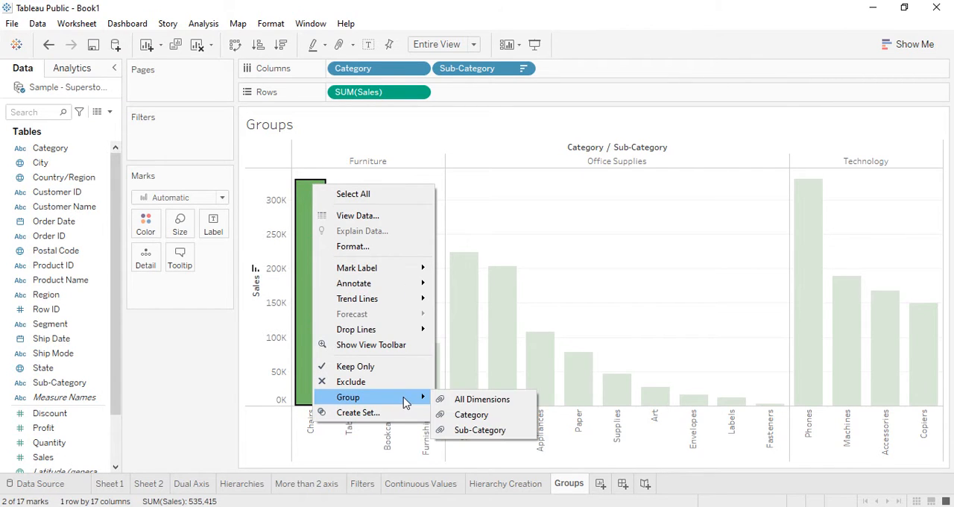
left_click(480, 431)
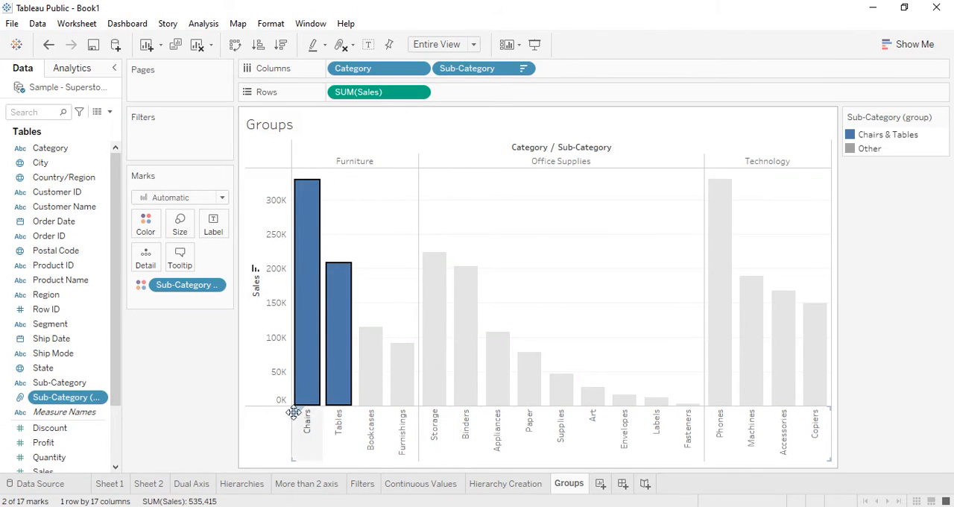
left_click(158, 388)
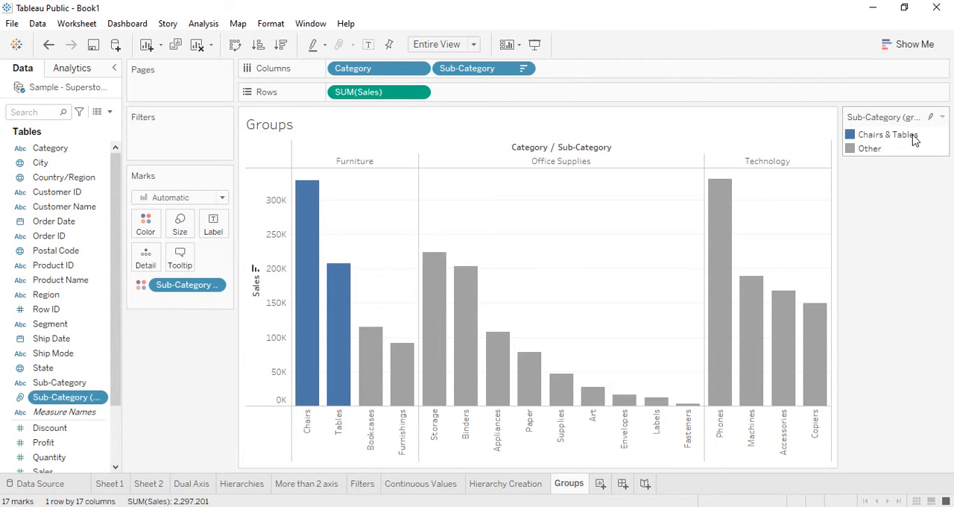
Step: Widen the data pane and remove the Sub-Category group from the marks' color encoding
mouse_move(792, 370)
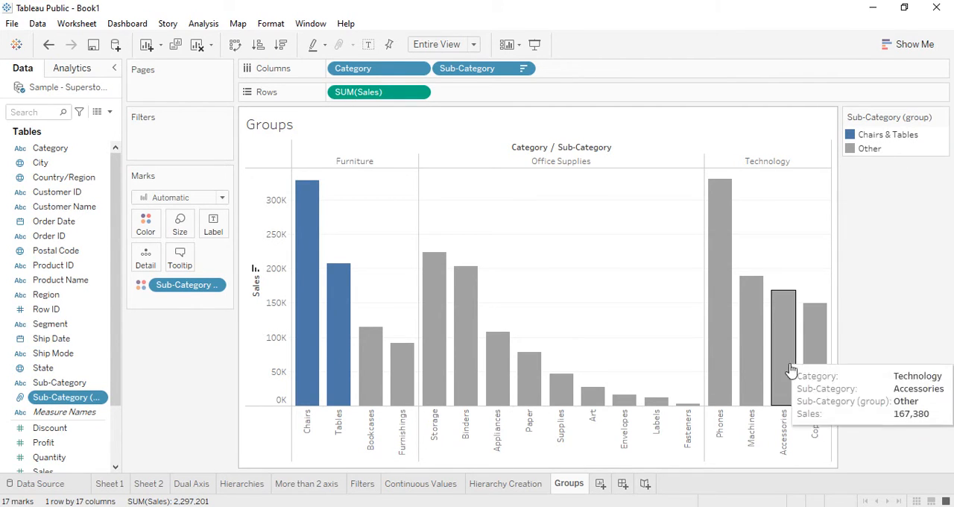
mouse_move(373, 361)
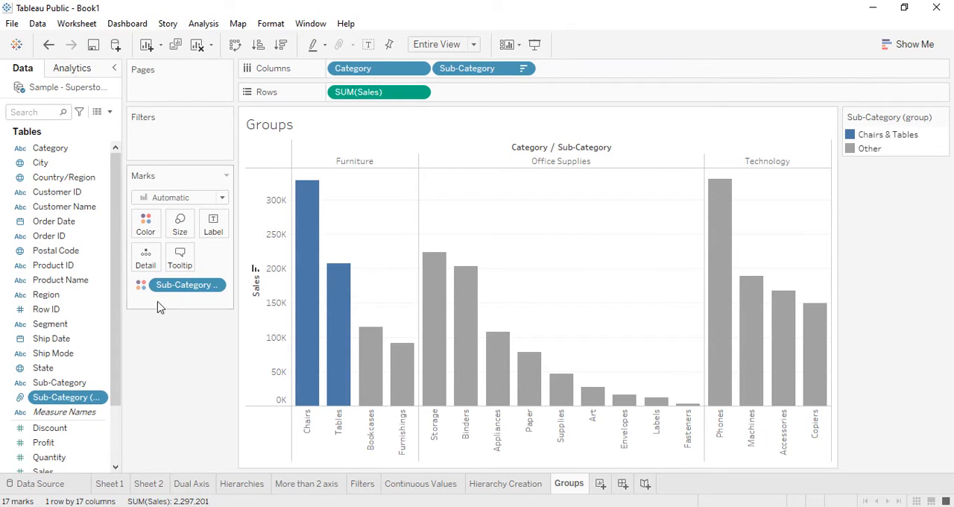
left_click_drag(123, 293, 165, 292)
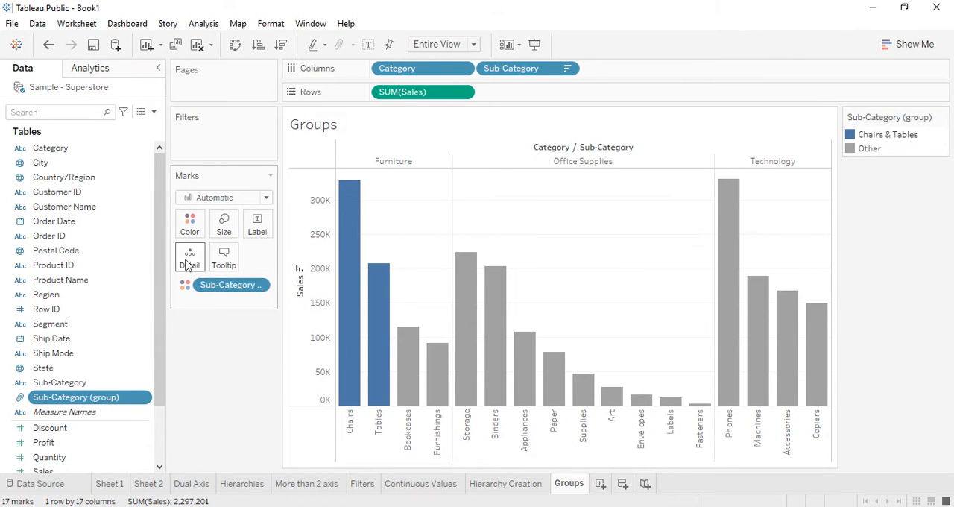
left_click_drag(220, 296, 234, 339)
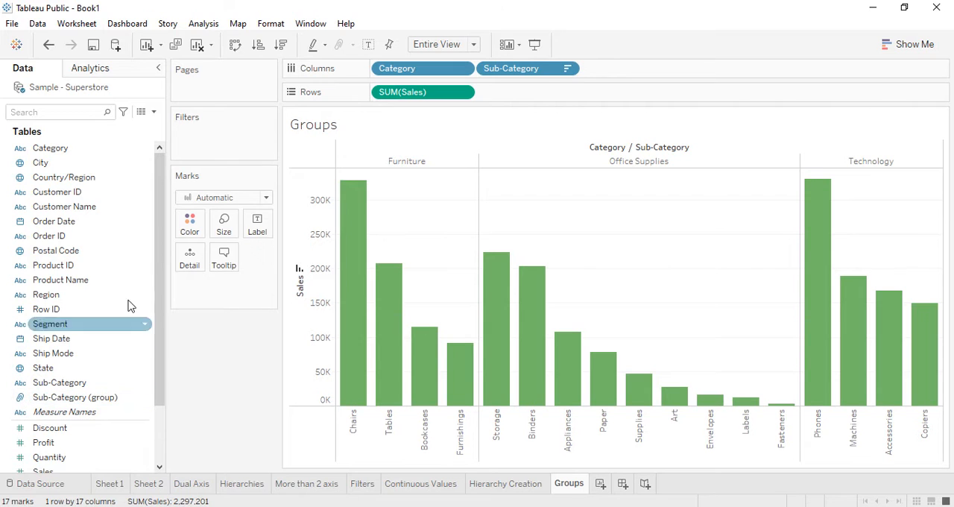
Step: Open the Sub-Category group field for editing and enter Top 2 as its field name
right_click(116, 403)
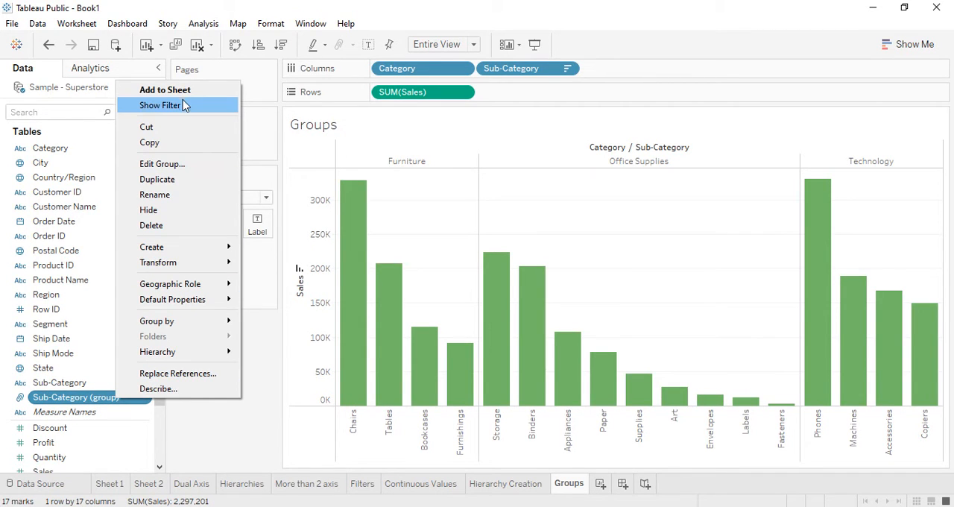
mouse_move(179, 238)
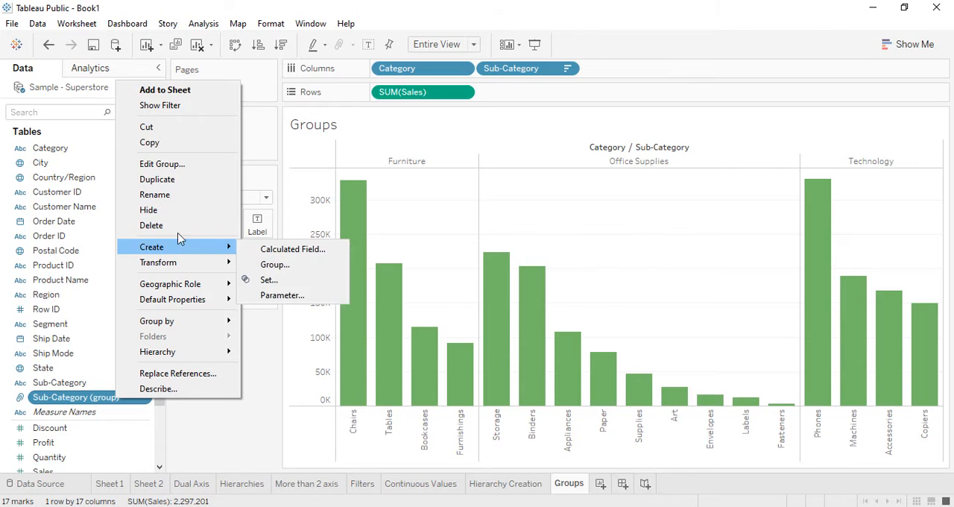
left_click(162, 163)
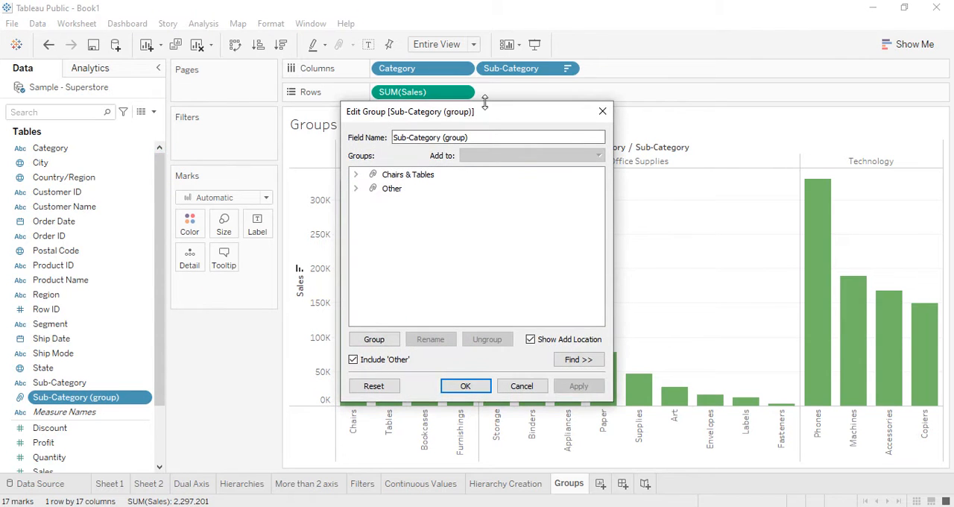
left_click_drag(490, 113, 454, 154)
left_click(619, 155)
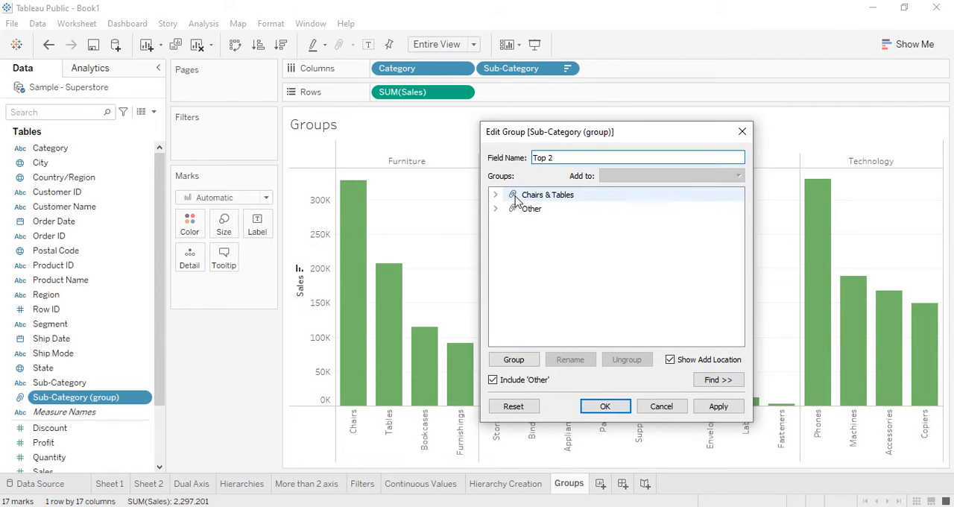
left_click_drag(637, 138, 815, 101)
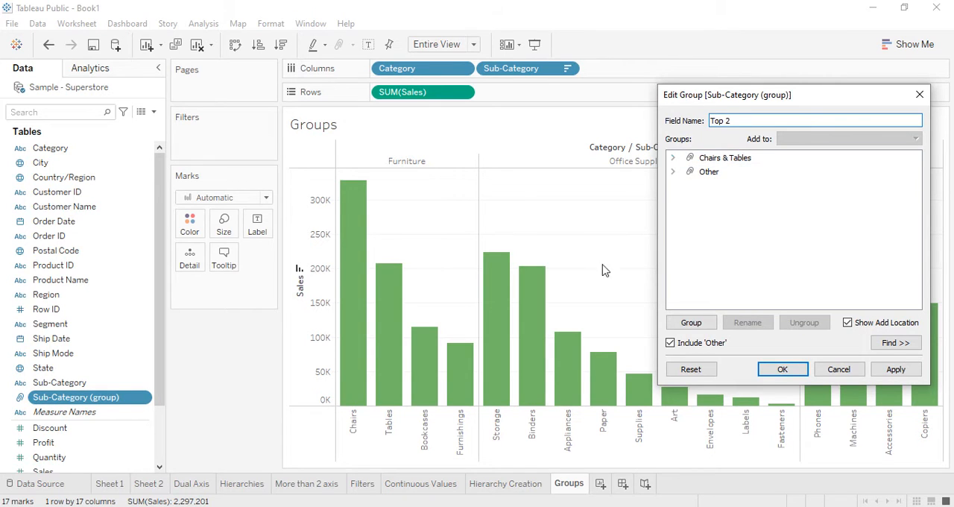
Step: Rename the Chairs & Tables group to Furniture
right_click(738, 161)
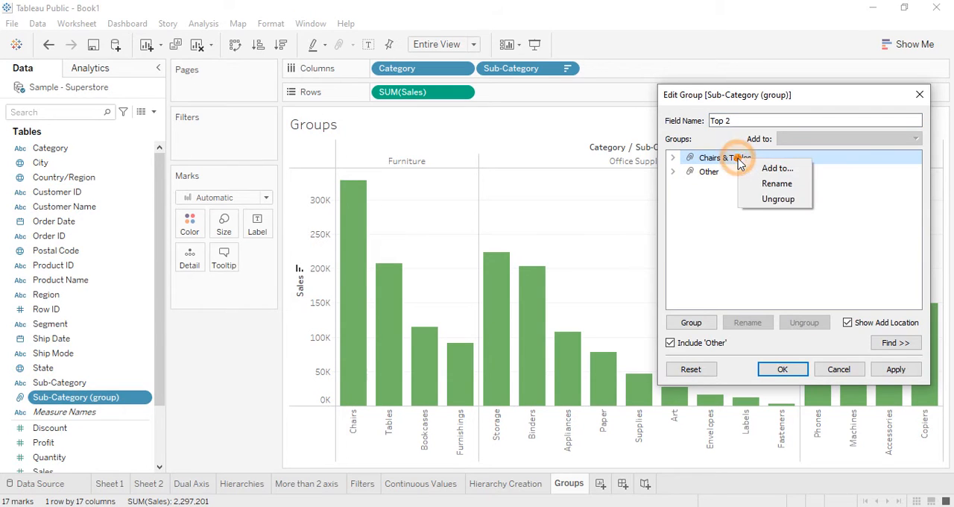
left_click(791, 186)
type("Furniture")
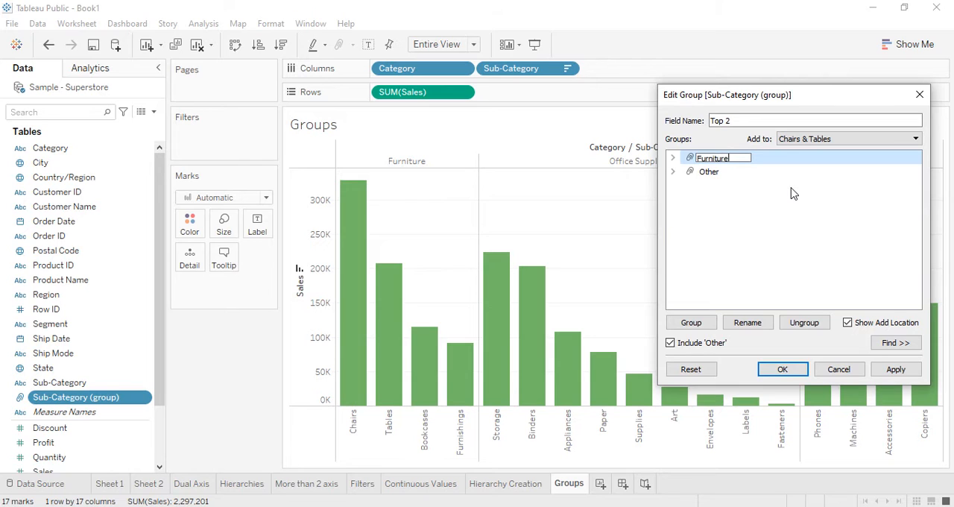
left_click(704, 173)
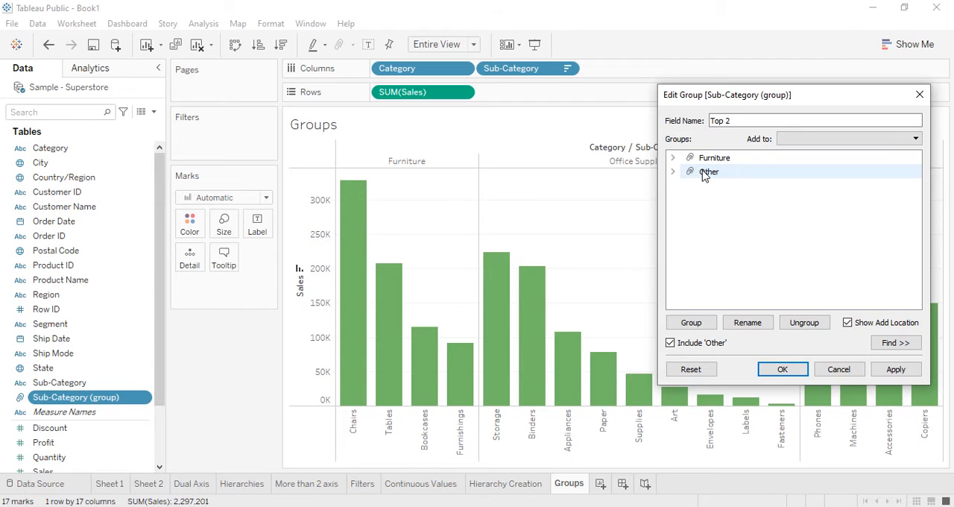
Step: Review the members of the Other group, collapse it, and ungroup it into separate sub-categories
left_click(674, 173)
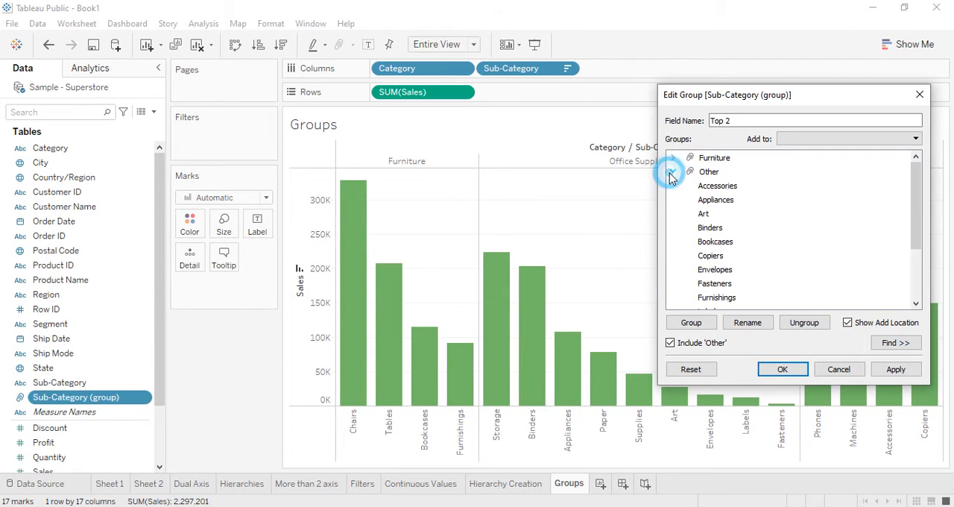
scroll(724, 256, "down", 1)
scroll(724, 254, "up", 1)
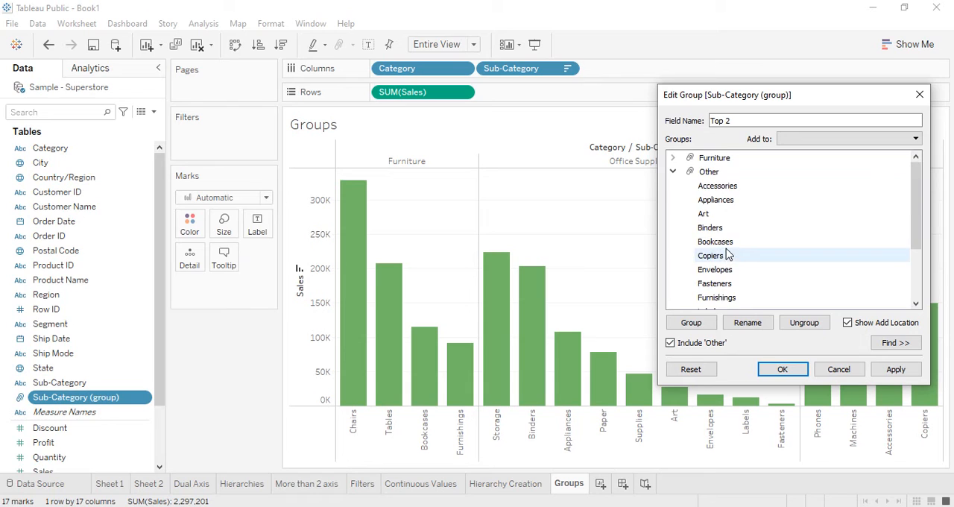
left_click(673, 171)
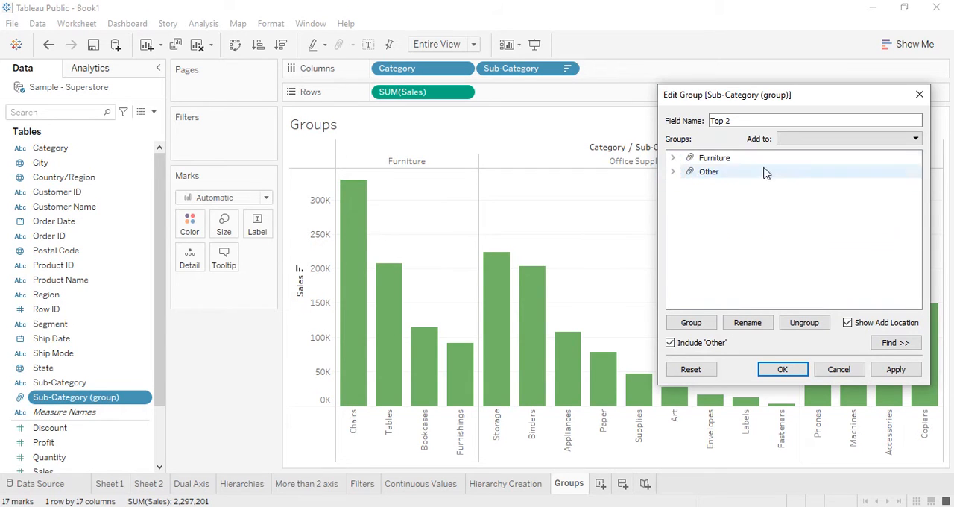
left_click(712, 176)
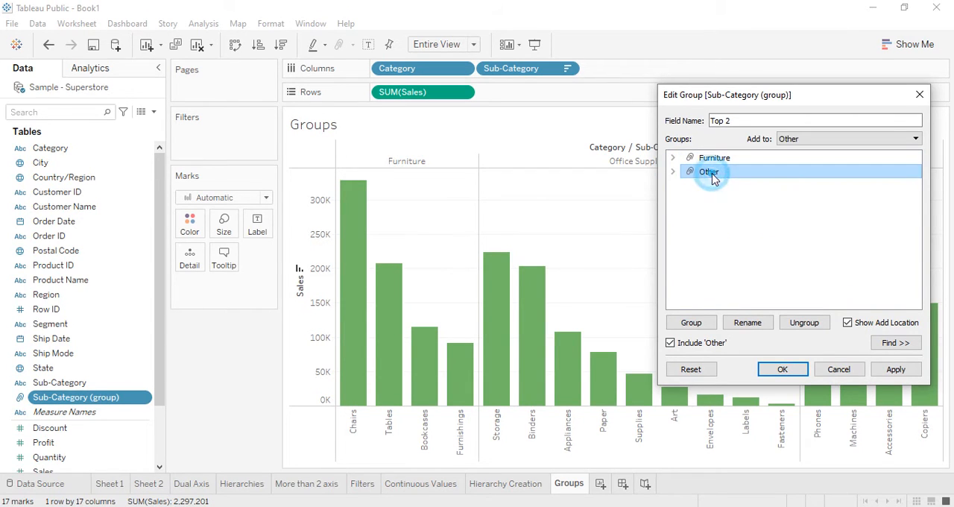
right_click(714, 177)
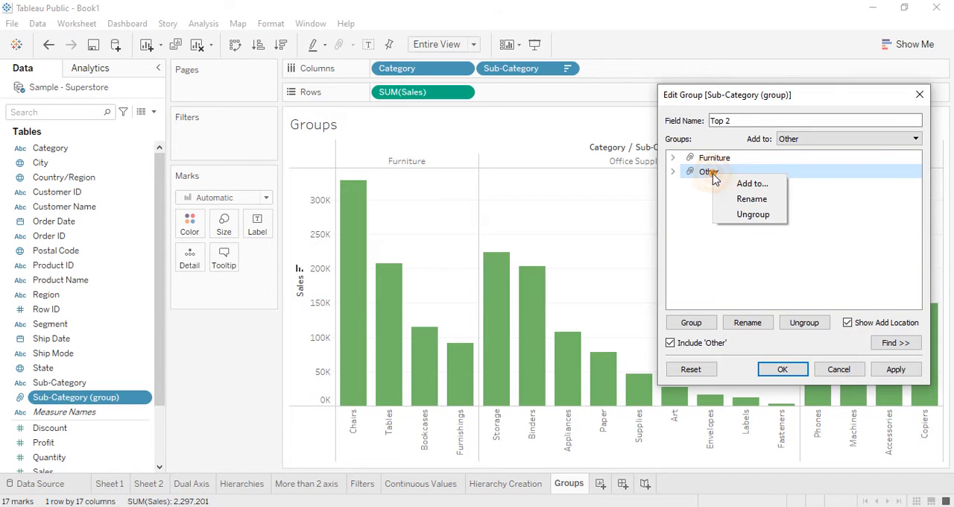
left_click(753, 215)
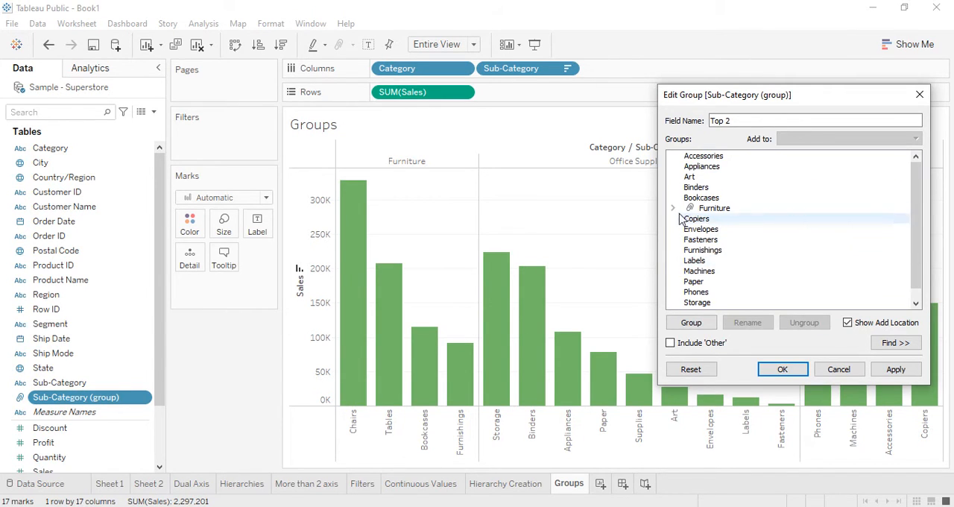
Step: Review the members of the Furniture group, collapse it again and move the group editing dialog to uncover the chart
left_click(674, 208)
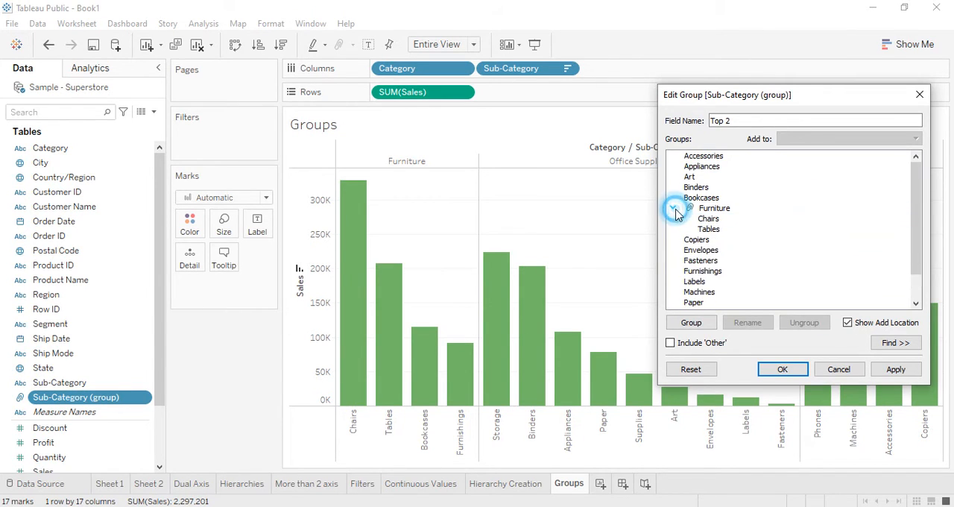
left_click(675, 209)
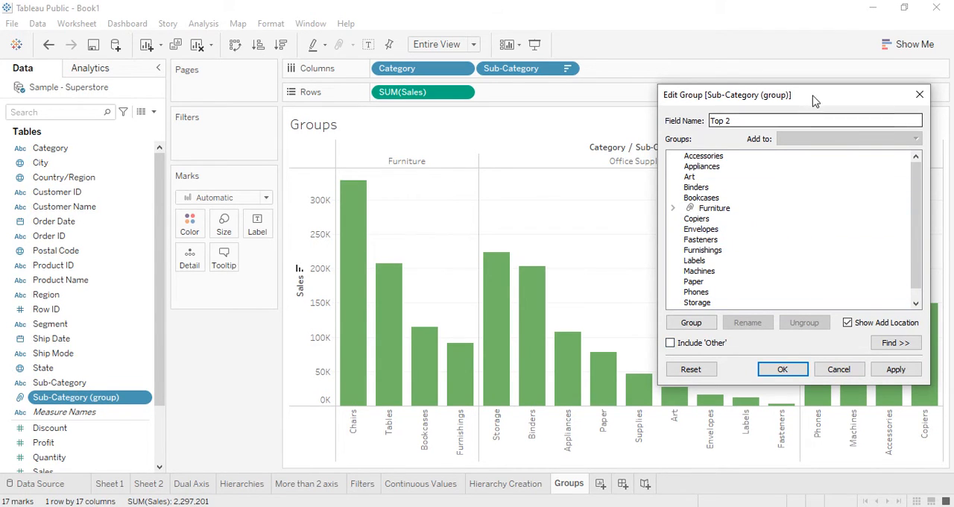
left_click_drag(816, 98, 790, 13)
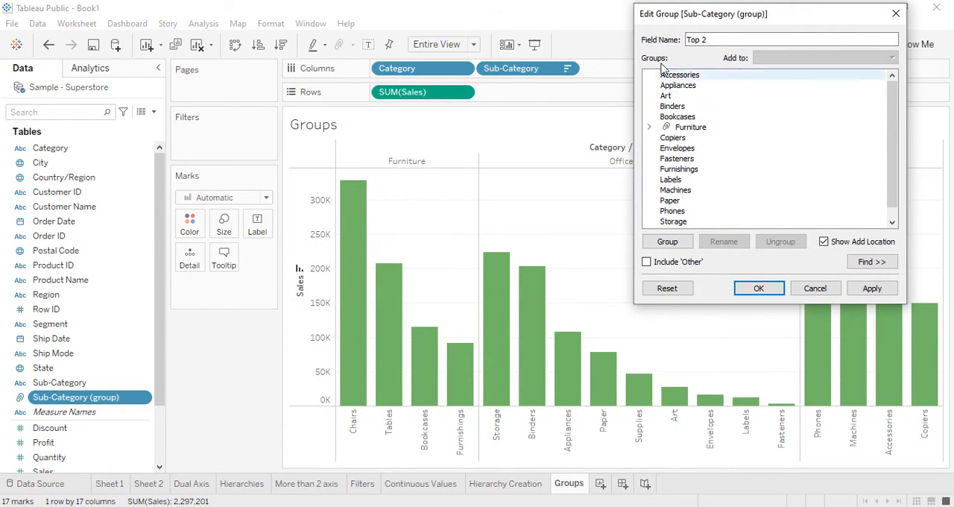
left_click_drag(703, 14, 755, 93)
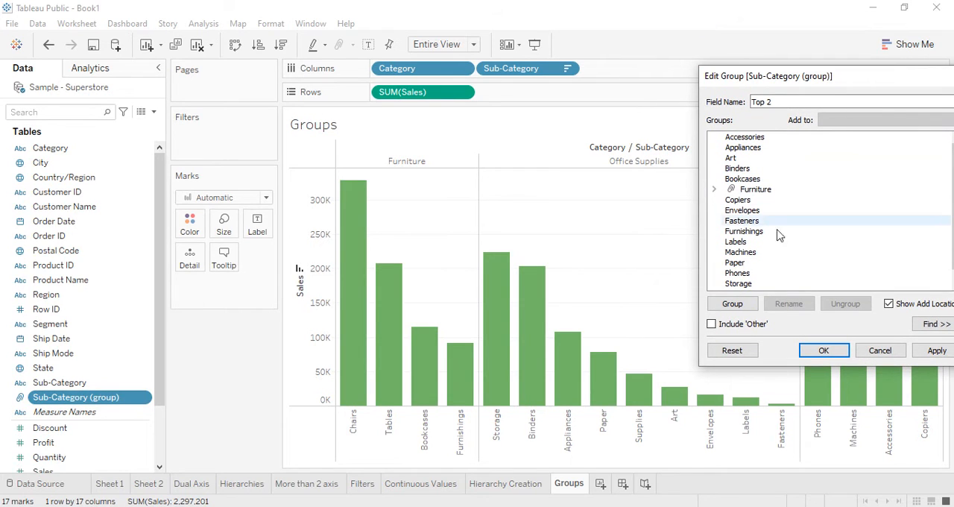
Step: Combine the Storage and Binders sub-categories into a group named Office Supplies and collapse it
left_click(742, 286)
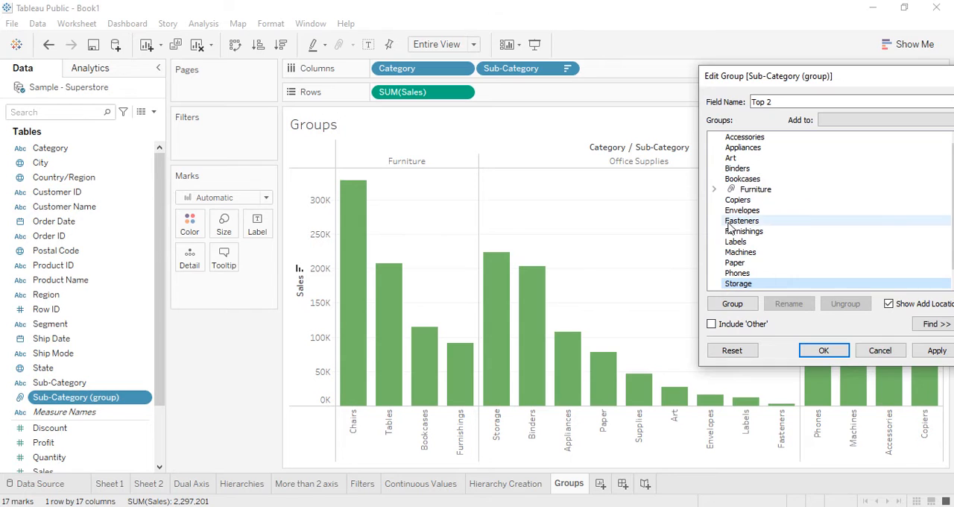
left_click(756, 170, "ctrl")
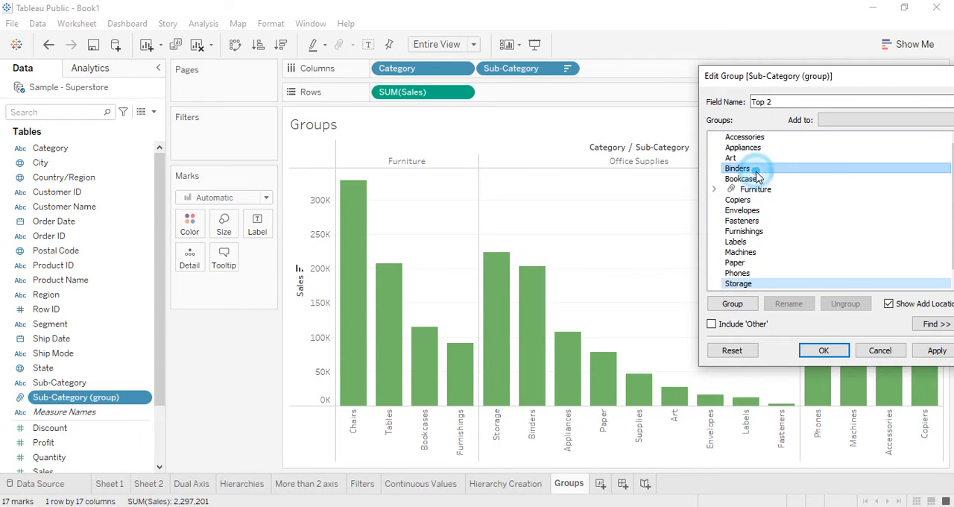
left_click(748, 312)
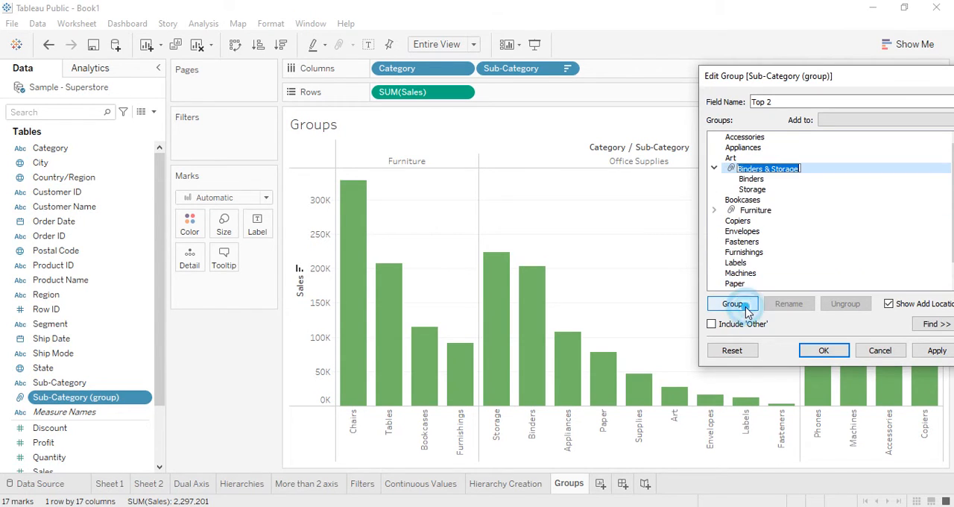
left_click_drag(842, 75, 787, 106)
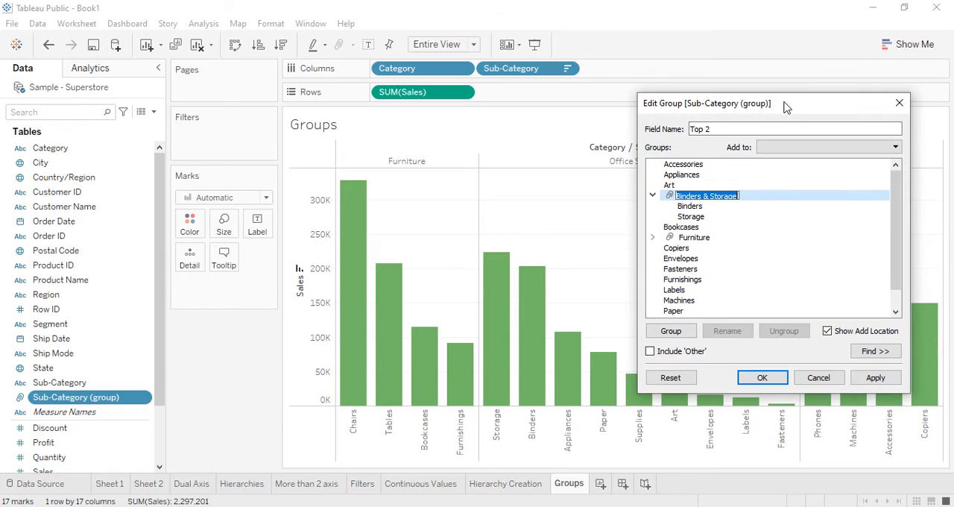
key("BackSpace")
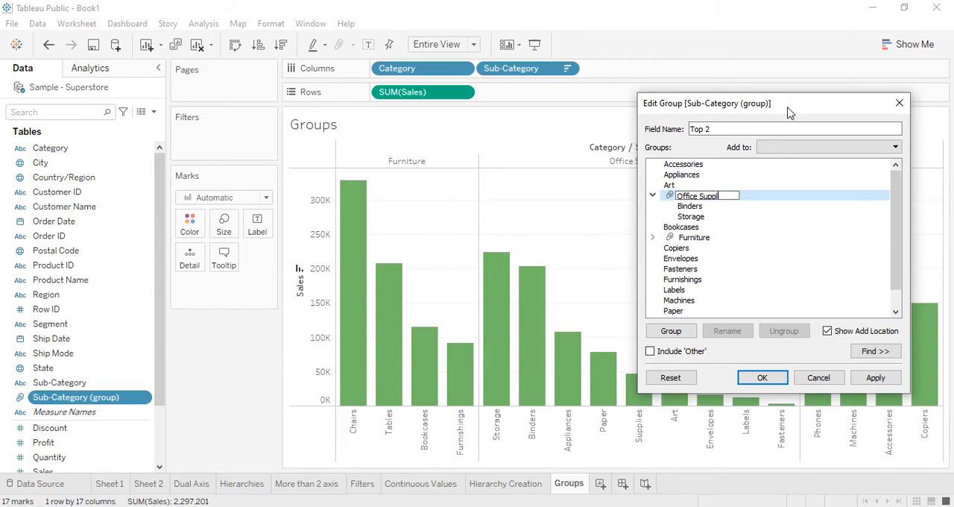
key("Return")
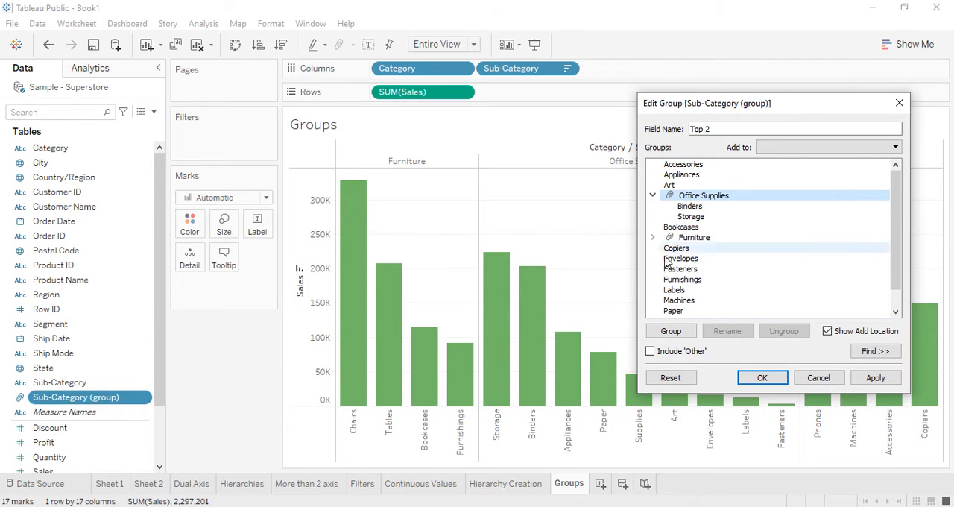
left_click(653, 195)
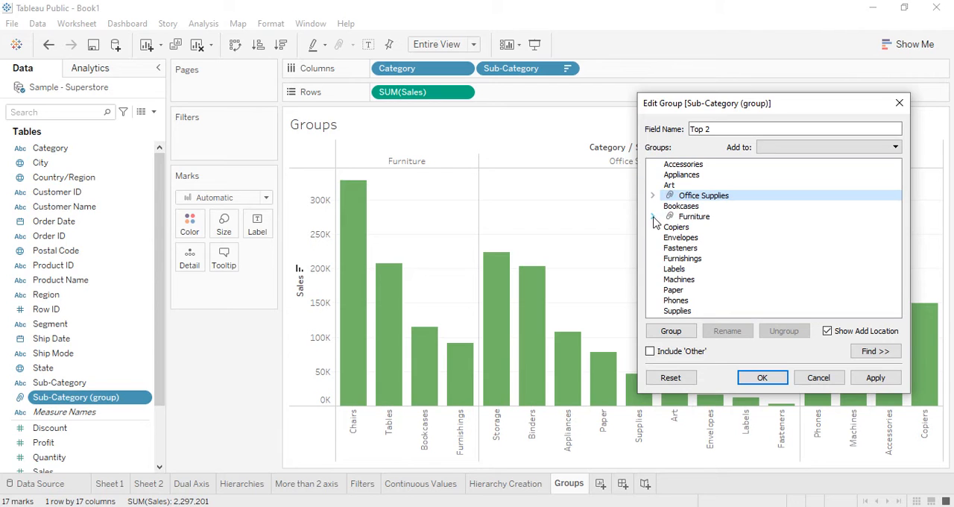
left_click(653, 216)
left_click(653, 216)
Step: Combine the Phones and Machines sub-categories into a group named Technology and collapse it
left_click_drag(756, 107, 497, 101)
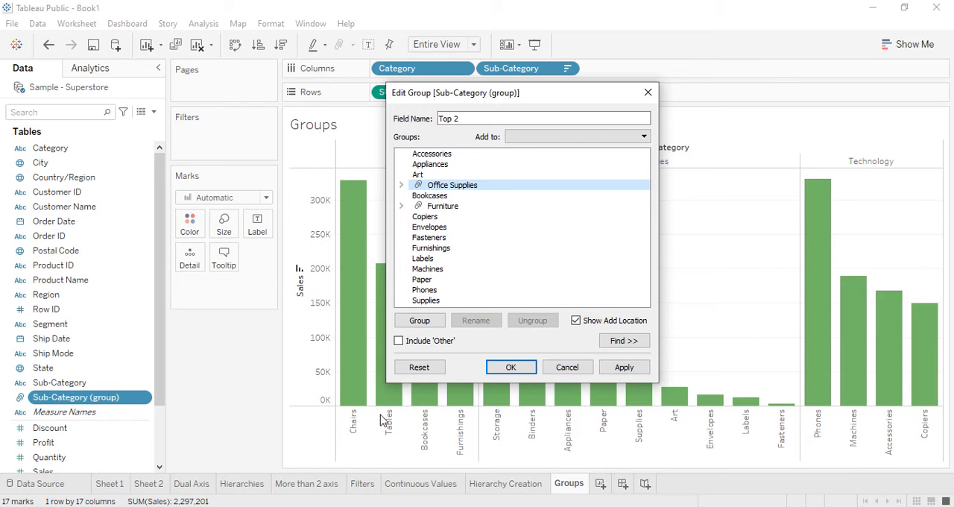
left_click(439, 290)
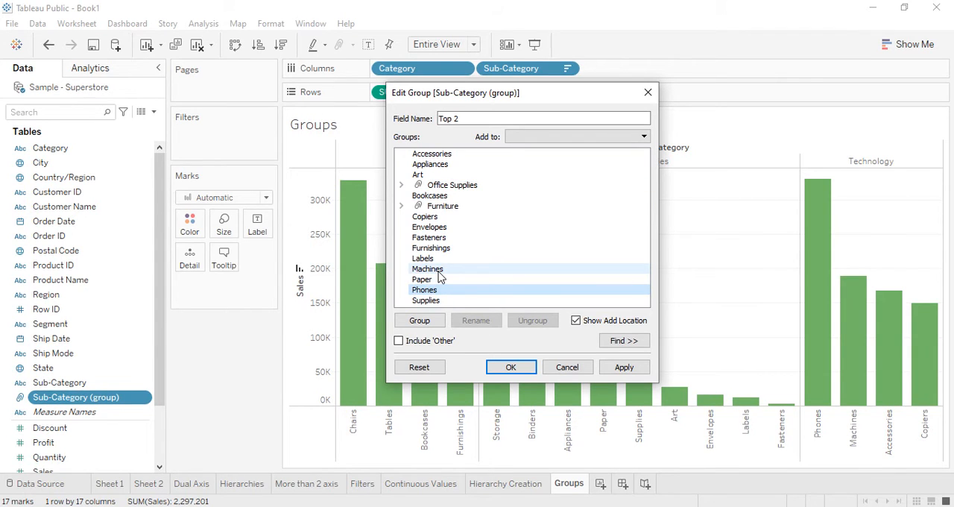
left_click(438, 270, "ctrl")
right_click(441, 274)
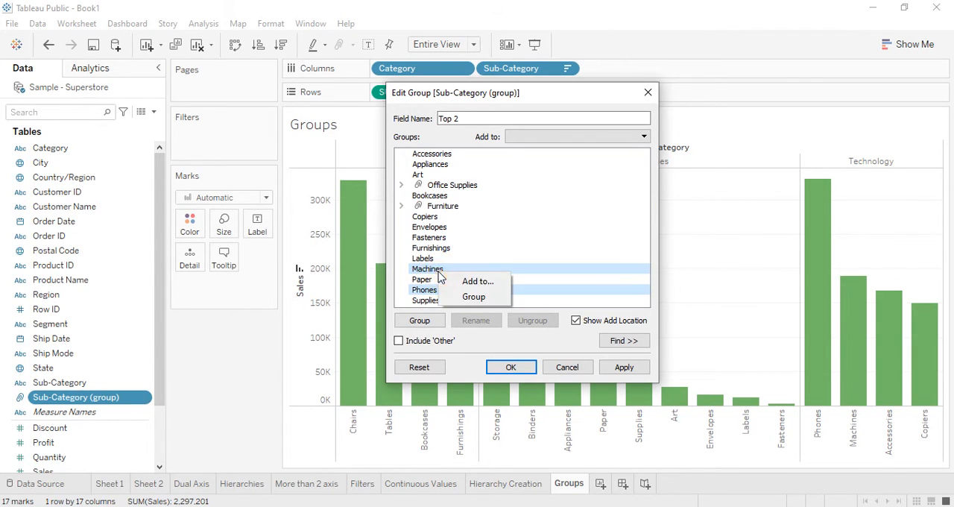
left_click(473, 297)
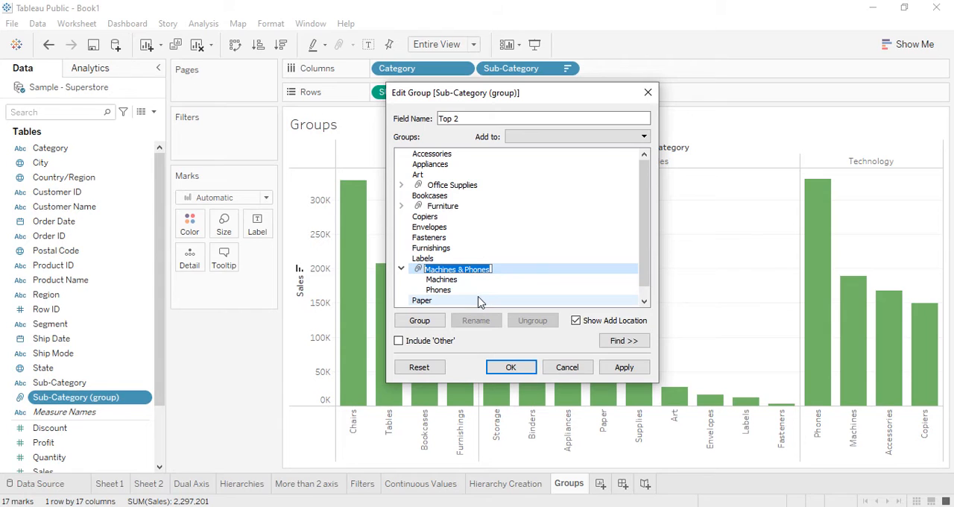
type("Technology")
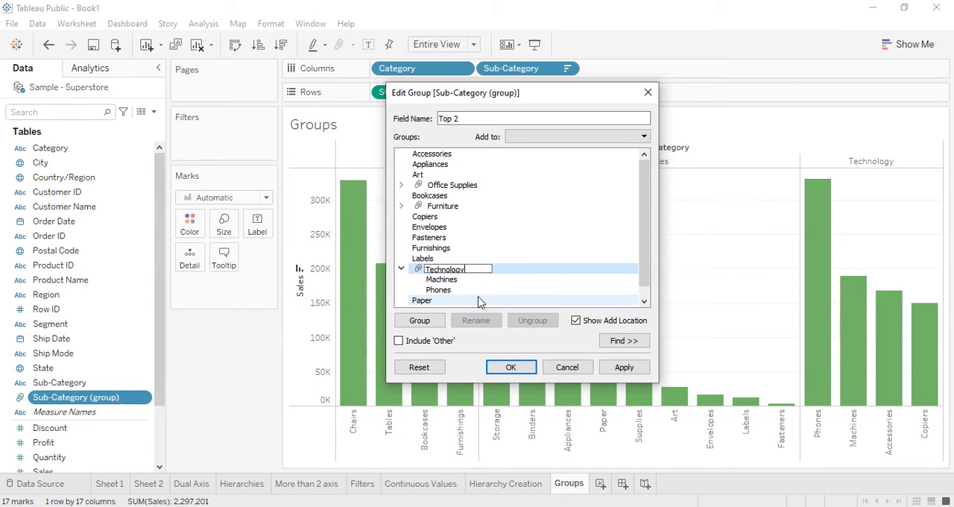
key("Return")
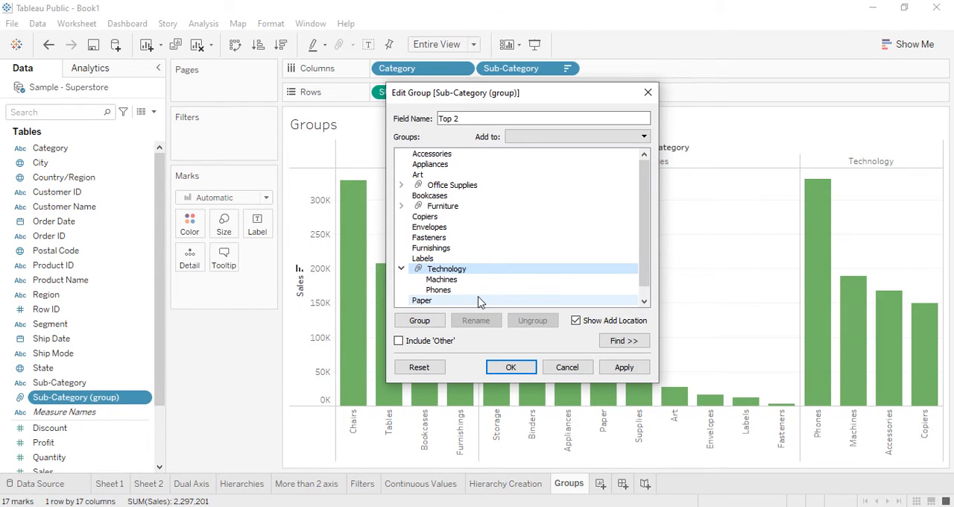
left_click(402, 269)
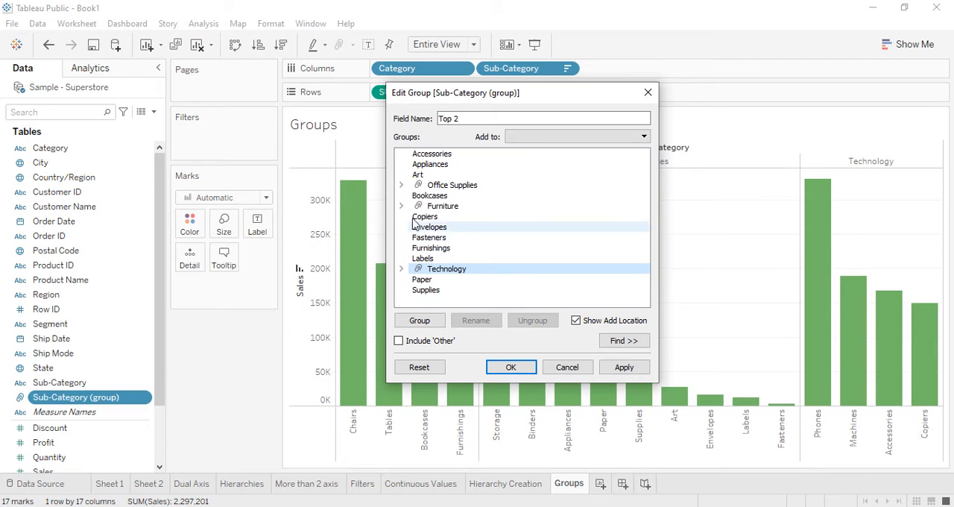
Step: Group the Supplies, Paper, Furnishings, Fasteners, Envelopes and Copiers sub-categories together, leaving out the Furniture group
left_click(436, 291)
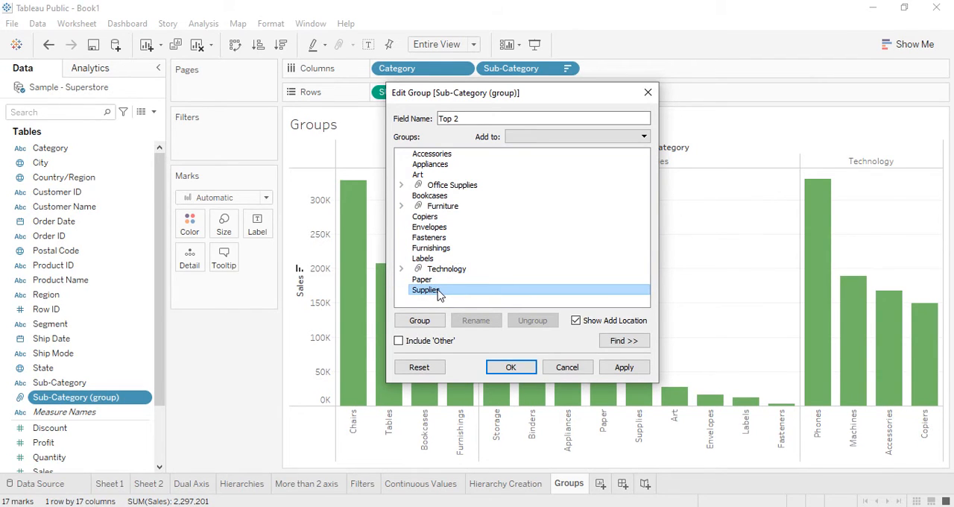
left_click(425, 279, "ctrl")
left_click(431, 248, "ctrl")
left_click(430, 237, "ctrl")
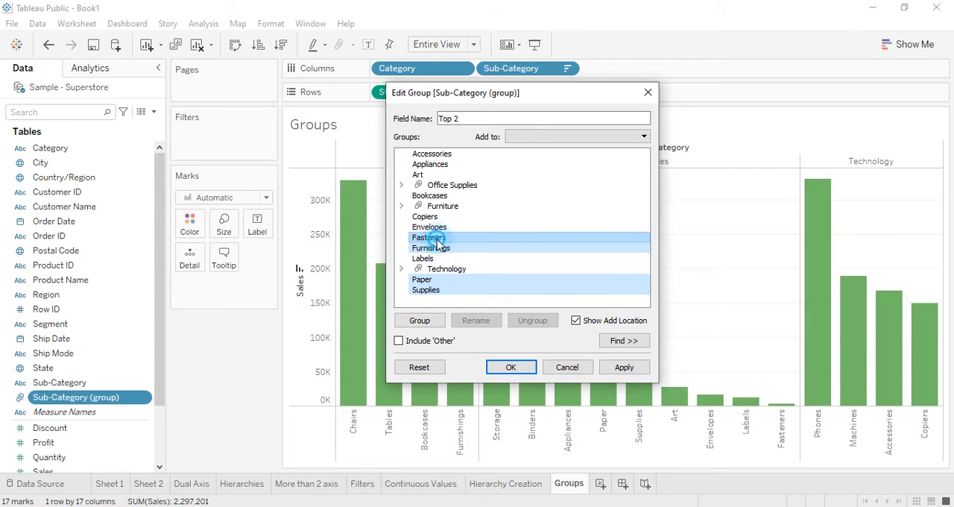
left_click(431, 227, "ctrl")
left_click(435, 217, "ctrl")
left_click(429, 207, "ctrl")
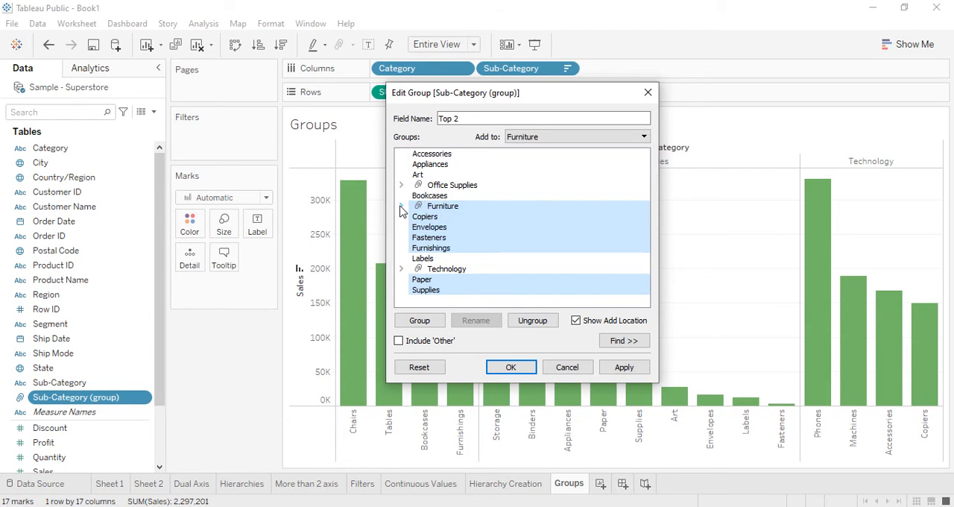
left_click(426, 207, "ctrl")
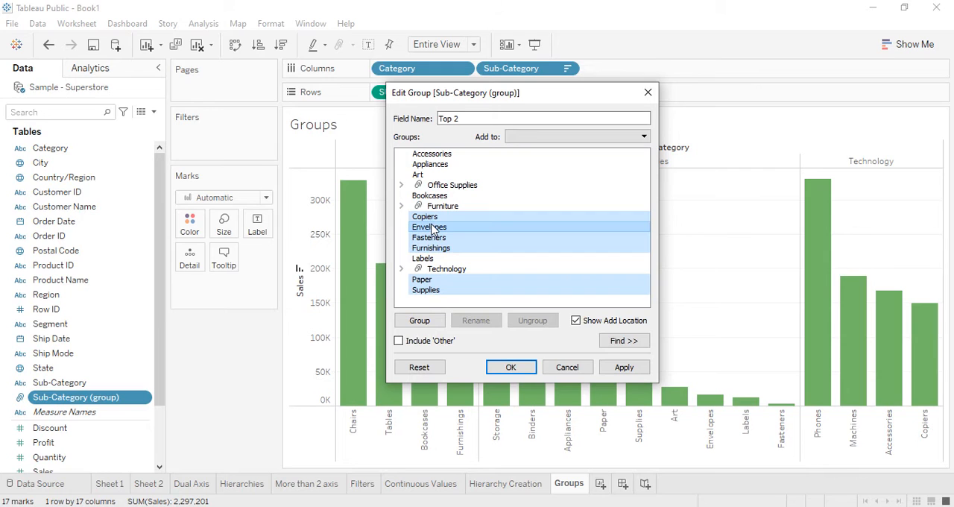
right_click(431, 224)
left_click(460, 249)
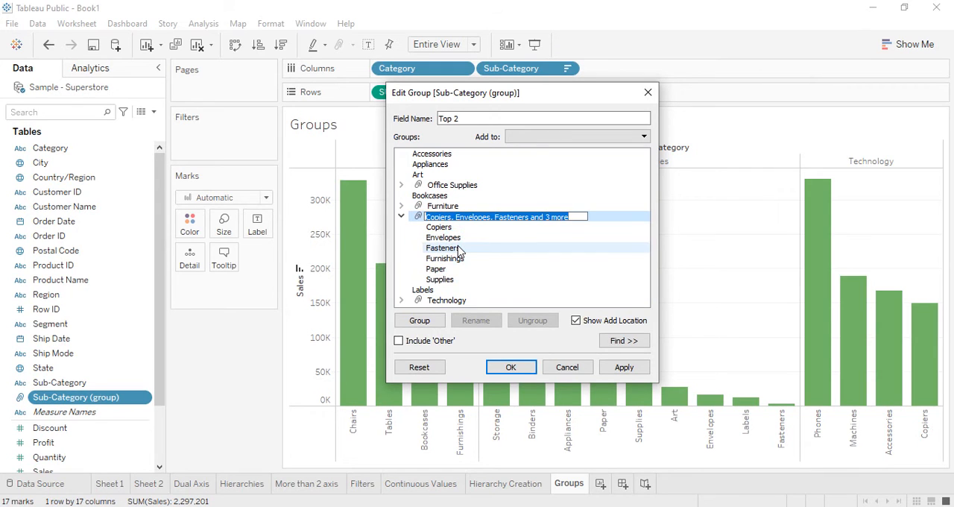
Step: Name the new six-member group Remaining and collapse it
type("Remaining")
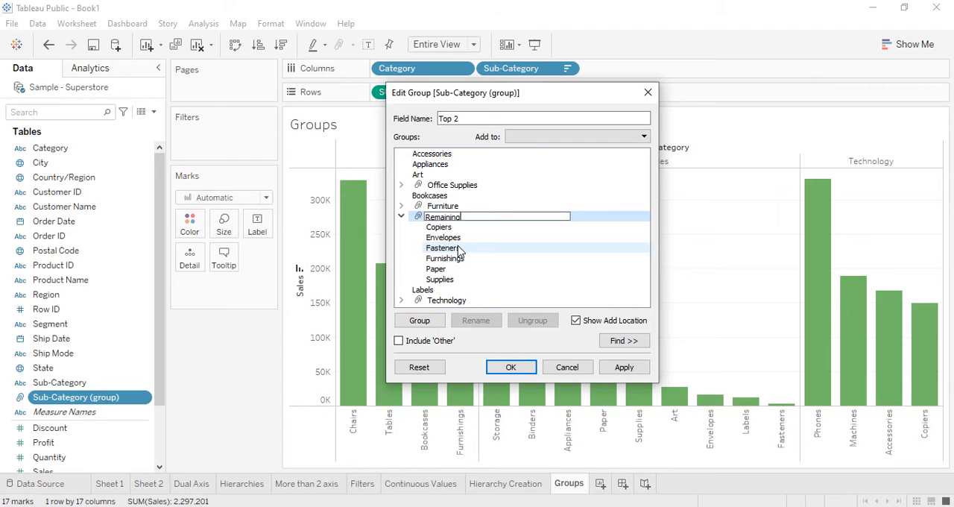
key("Return")
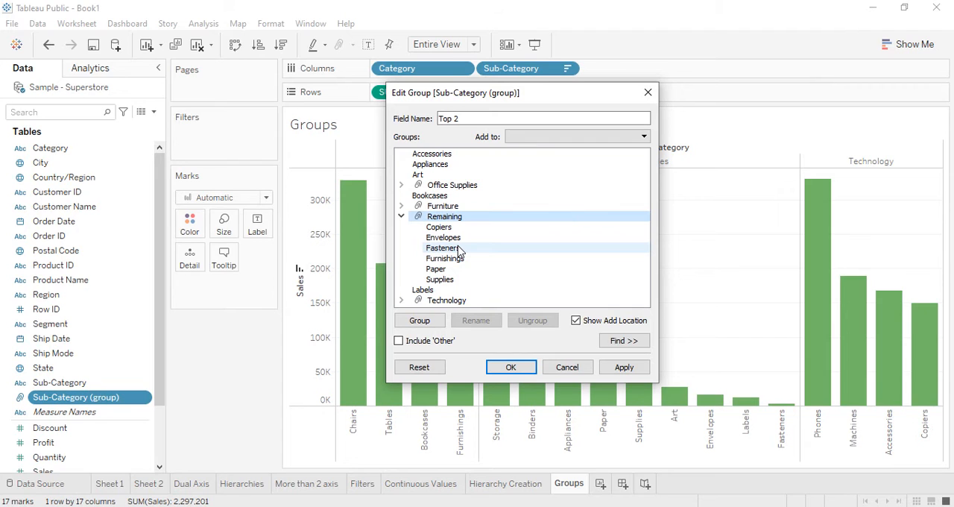
left_click(401, 216)
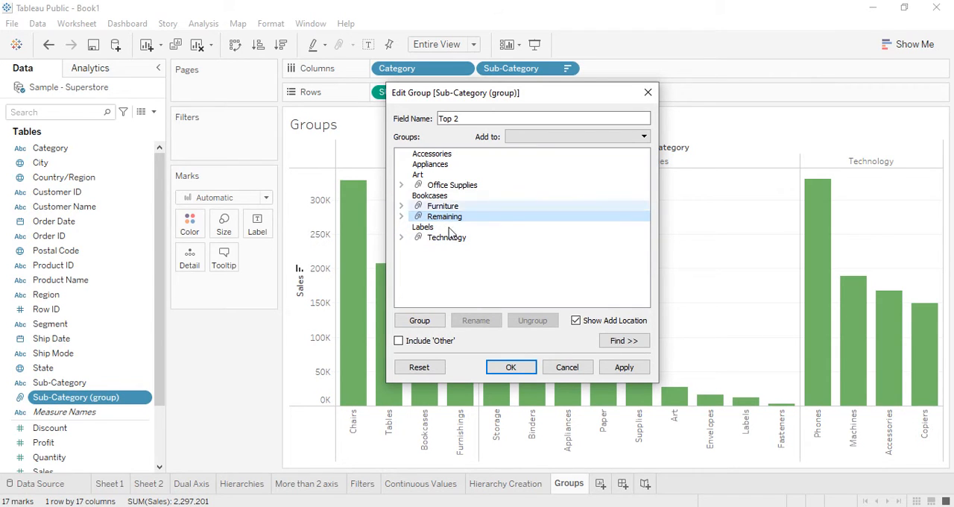
Step: Add the Bookcases and Art sub-categories to the existing Remaining group and collapse it
left_click(421, 195)
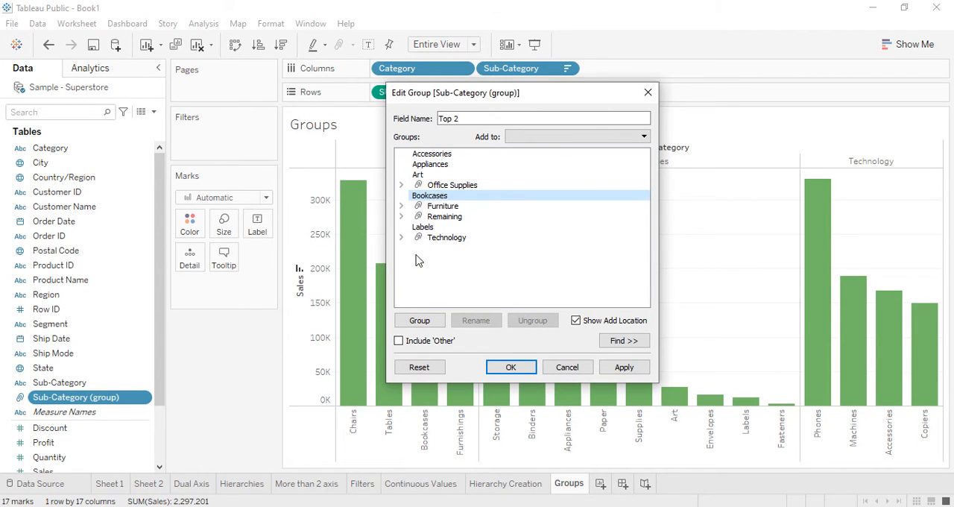
left_click(426, 175, "ctrl")
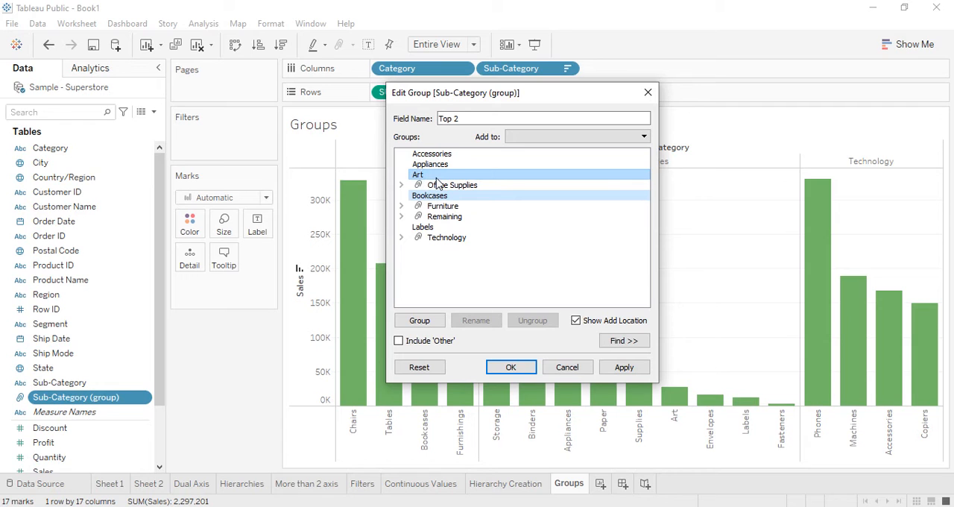
right_click(438, 185)
left_click(453, 185)
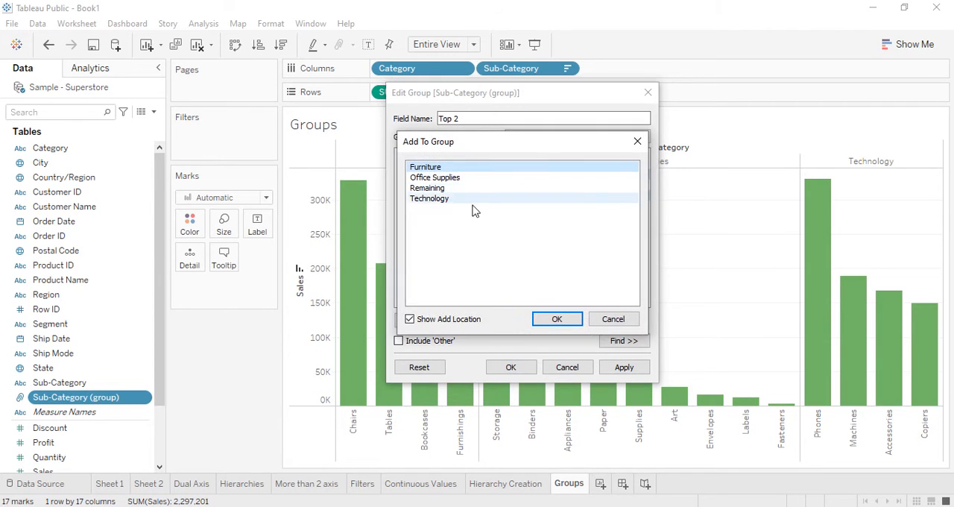
left_click_drag(472, 145, 734, 109)
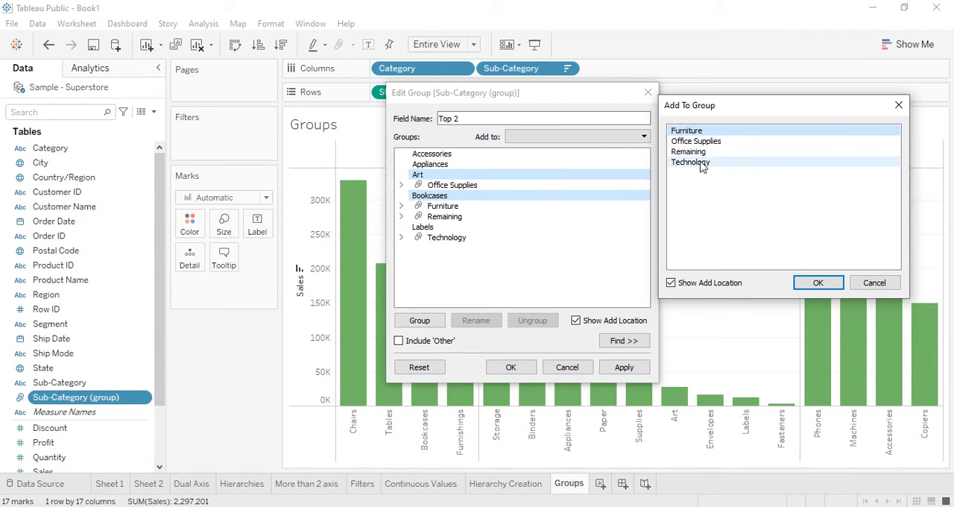
left_click(690, 152)
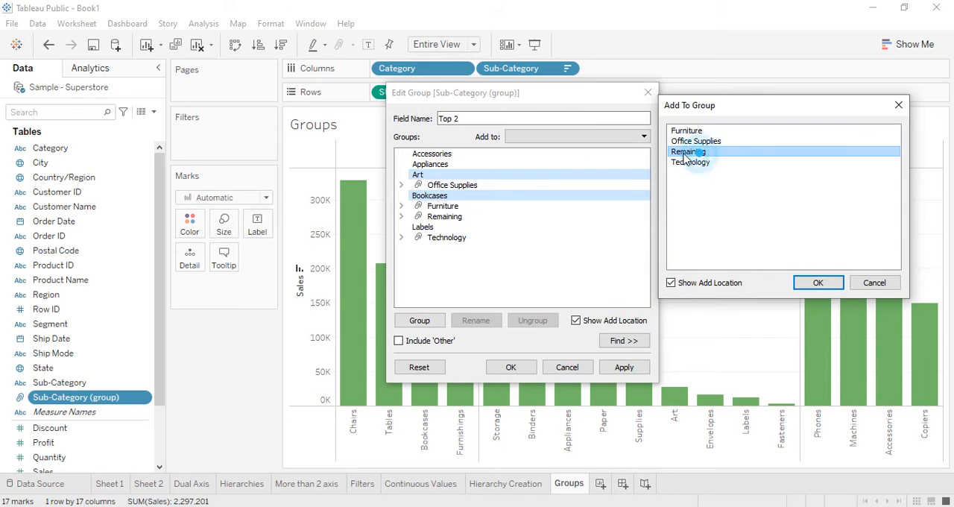
left_click(813, 285)
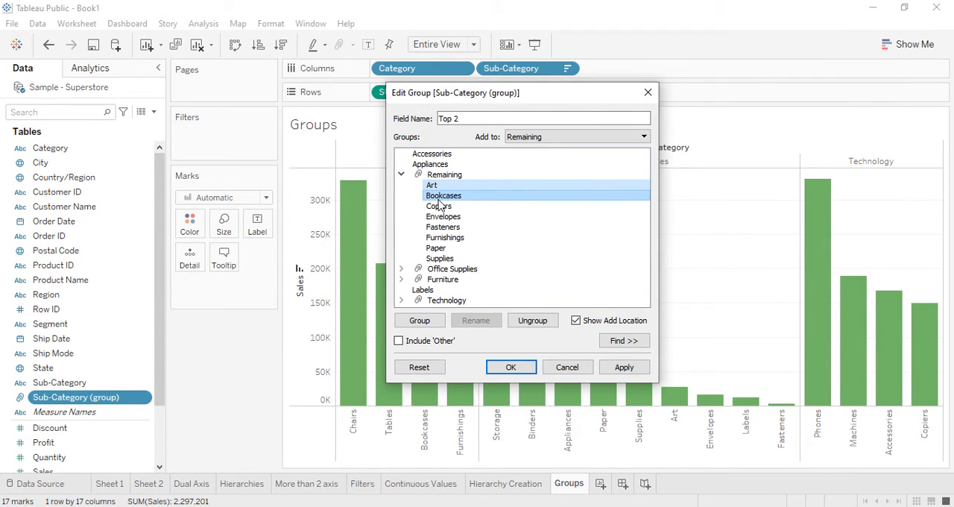
left_click(401, 175)
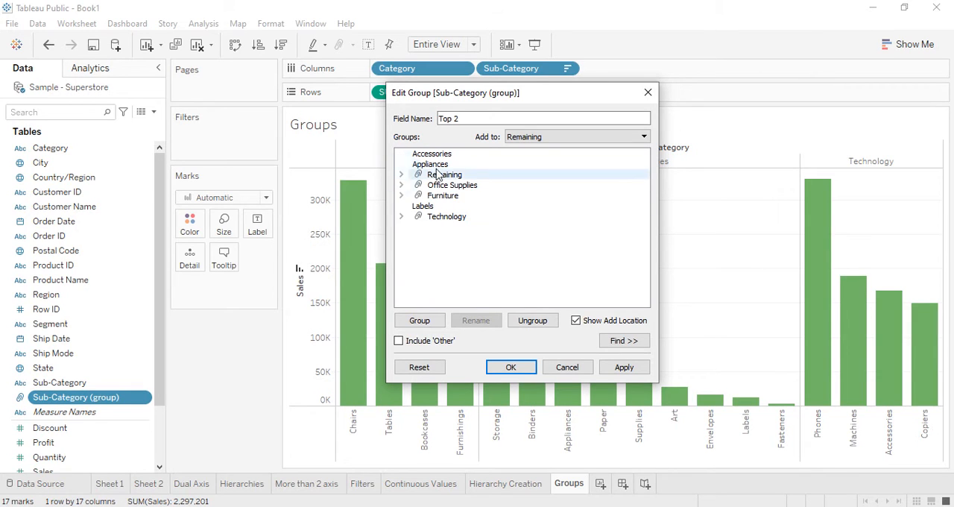
Step: Add the Accessories, Appliances and Labels sub-categories to the Remaining group and apply the Top 2 group definition
left_click(418, 207)
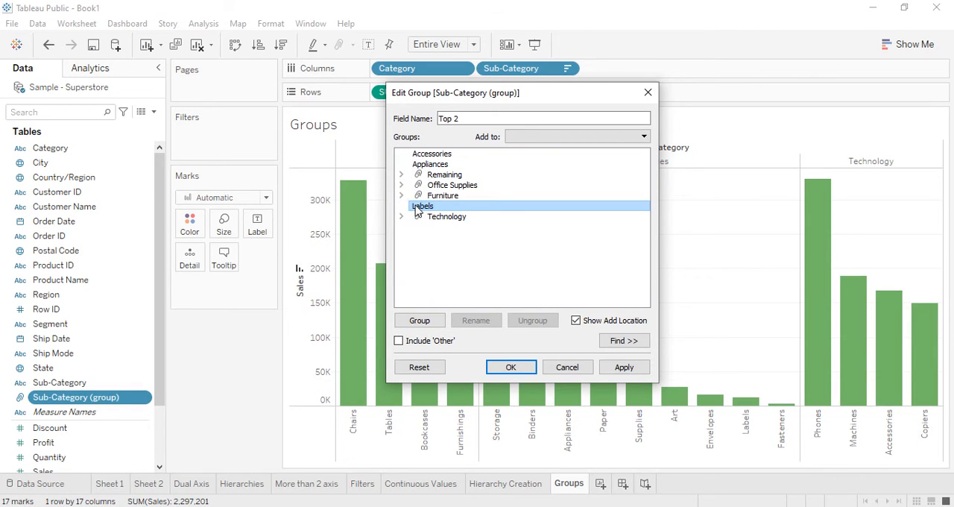
left_click(439, 162)
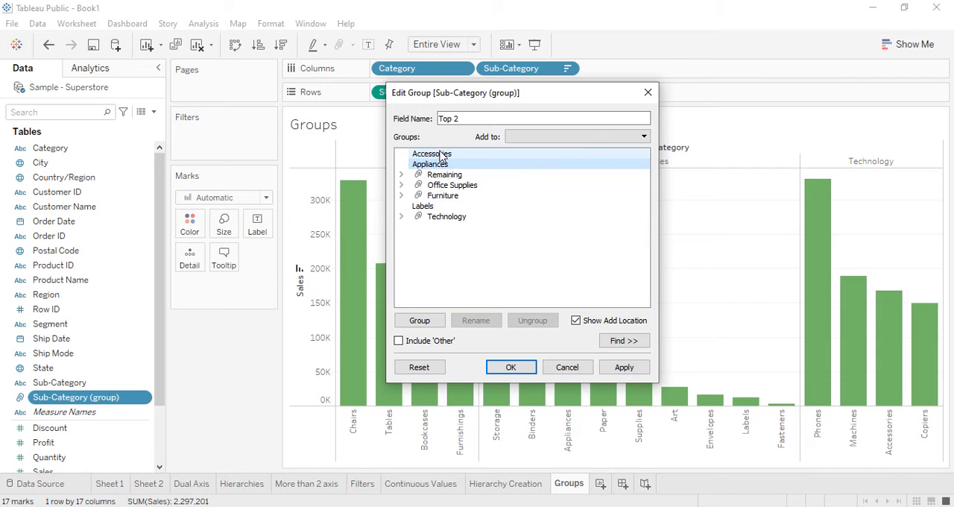
left_click(434, 154, "ctrl")
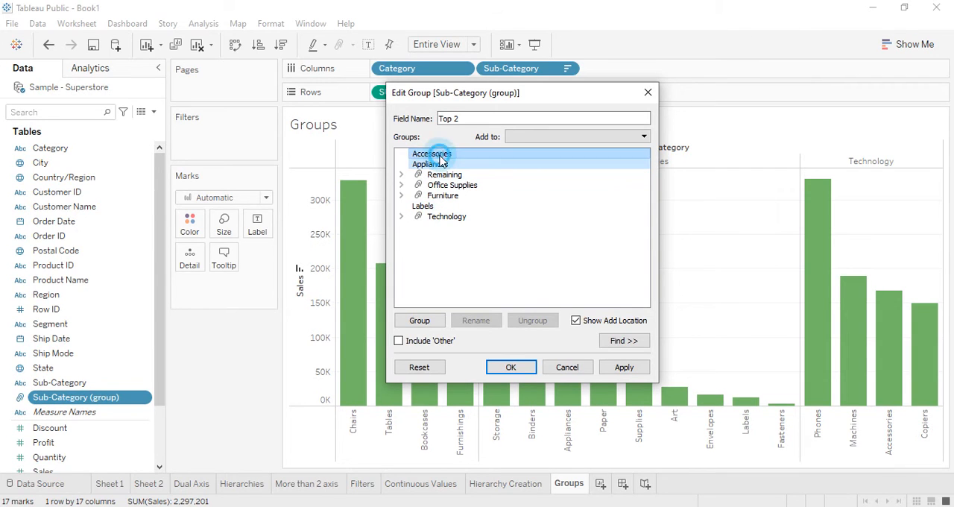
left_click(423, 207, "ctrl")
left_click(528, 139)
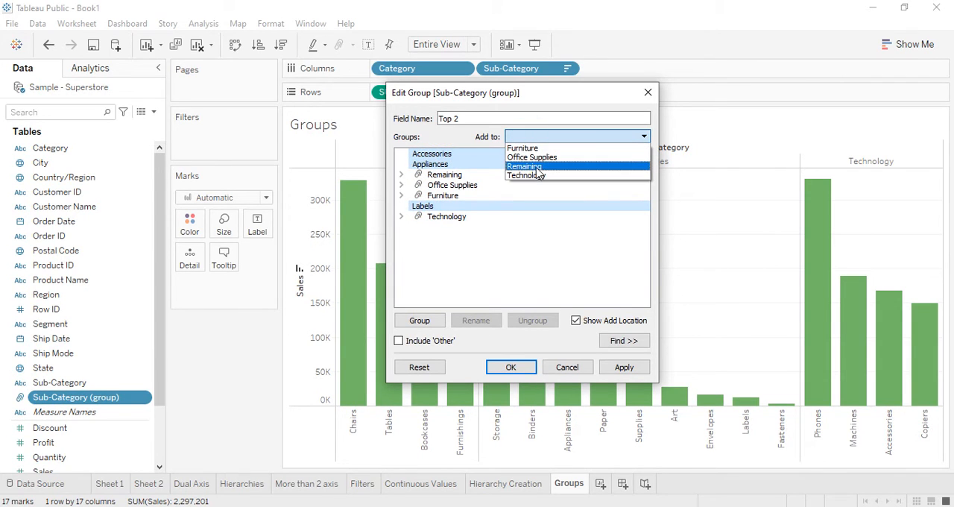
left_click(531, 166)
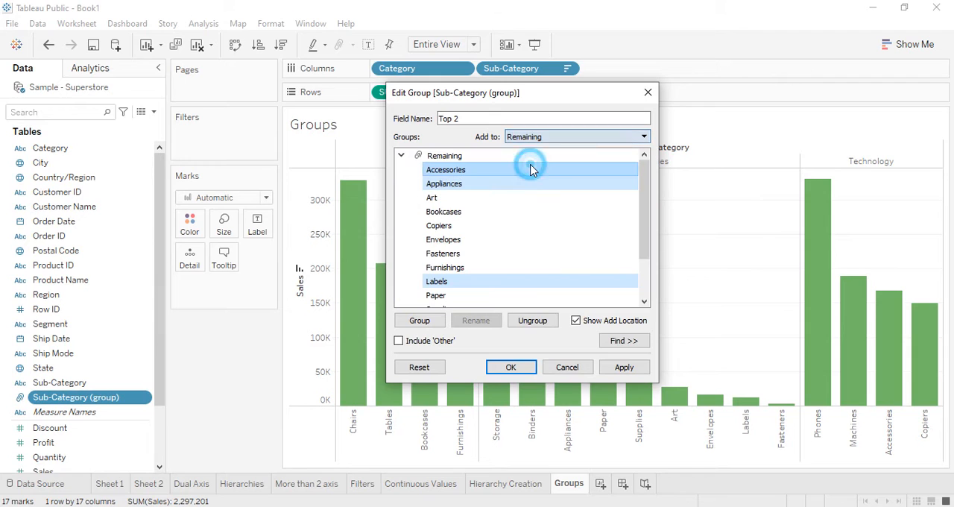
left_click(400, 155)
left_click(528, 261)
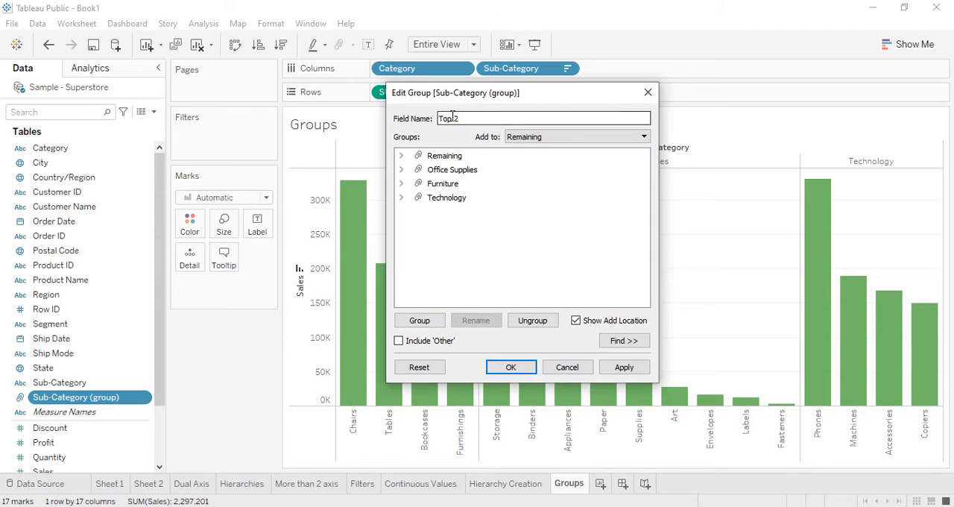
left_click(625, 367)
left_click(511, 367)
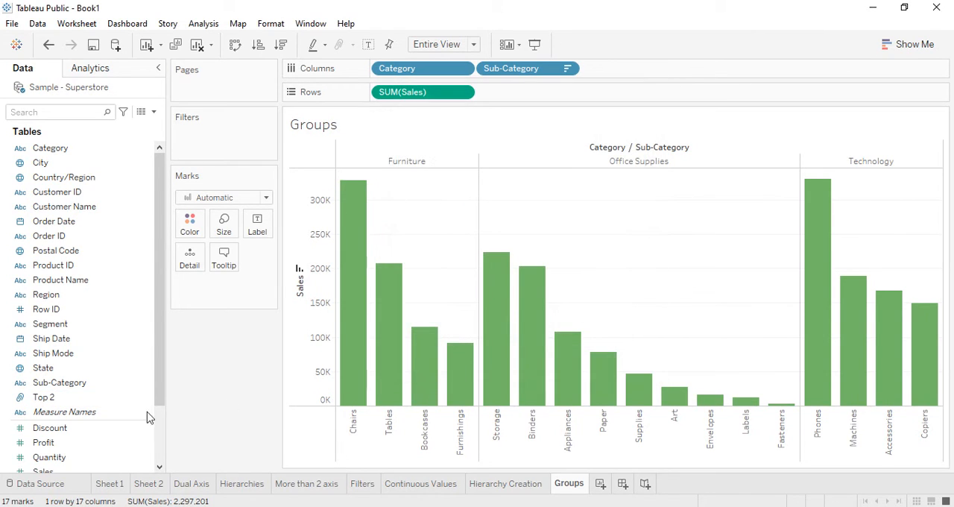
Step: Color the sales bars by the Top 2 group field
left_click(67, 399)
left_click_drag(63, 403, 190, 238)
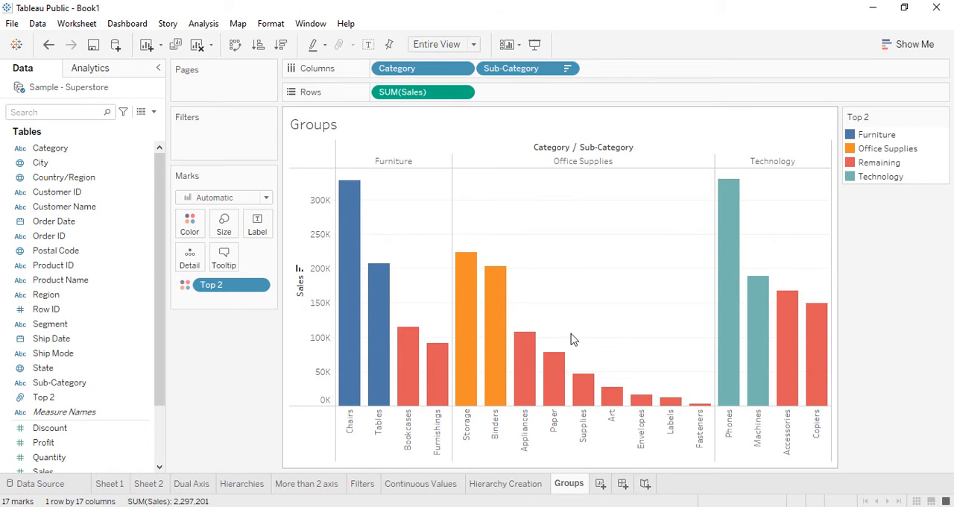
mouse_move(473, 331)
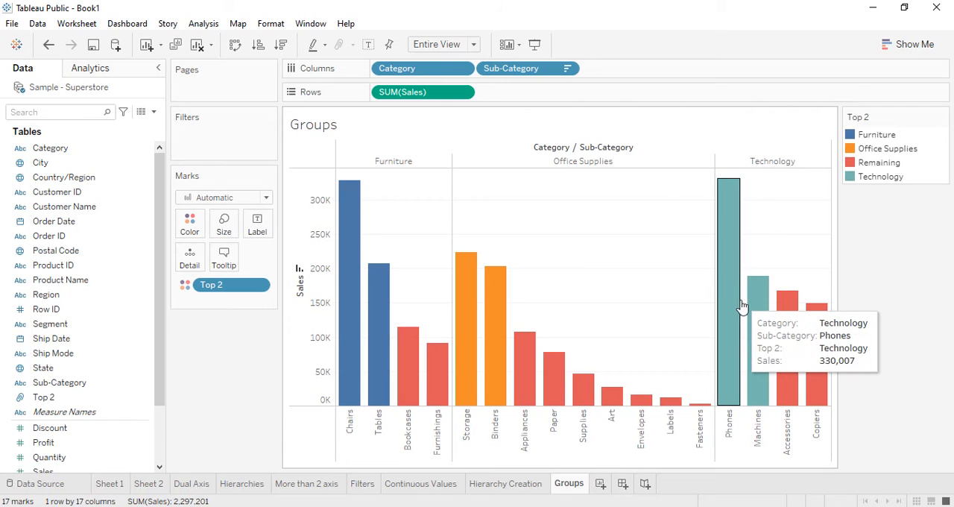
mouse_move(750, 306)
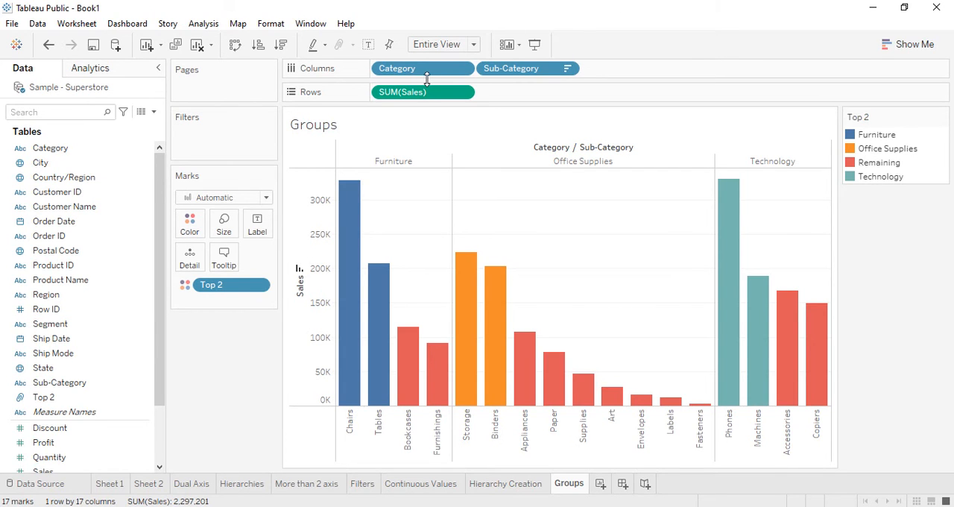
Step: Remove Category from the columns and put it back ahead of Sub-Category
left_click_drag(426, 73, 244, 416)
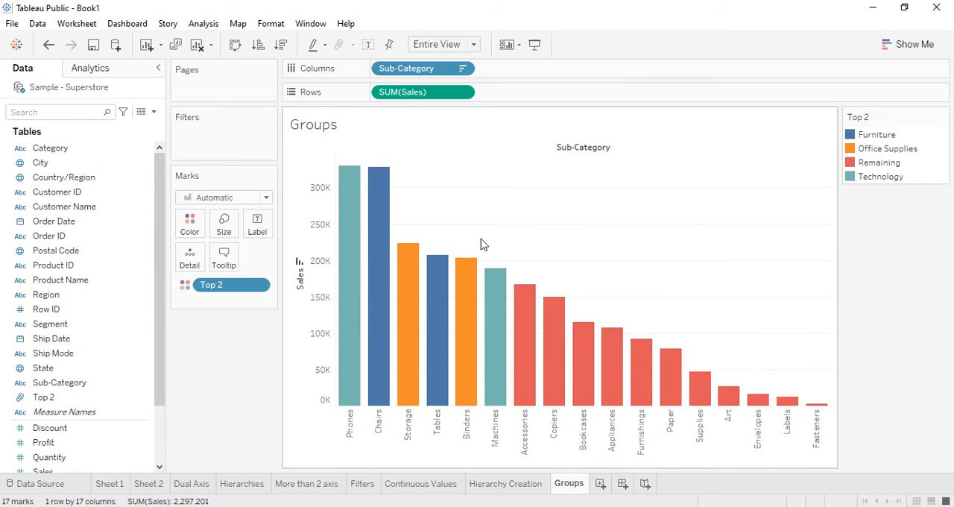
left_click_drag(45, 148, 504, 67)
left_click_drag(380, 70, 659, 75)
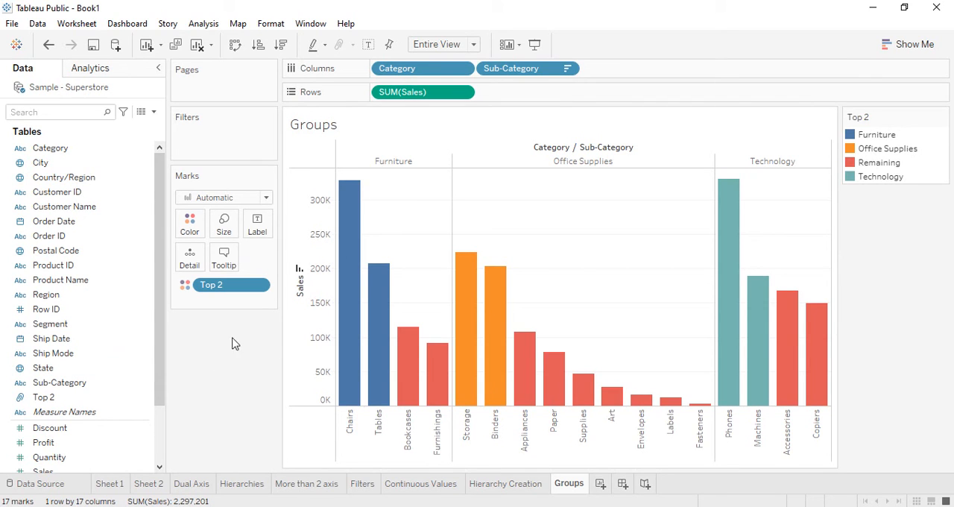
Step: Take Top 2 off the bar coloring and group the Chairs and Furnishings bars by Sub-Category
mouse_move(409, 354)
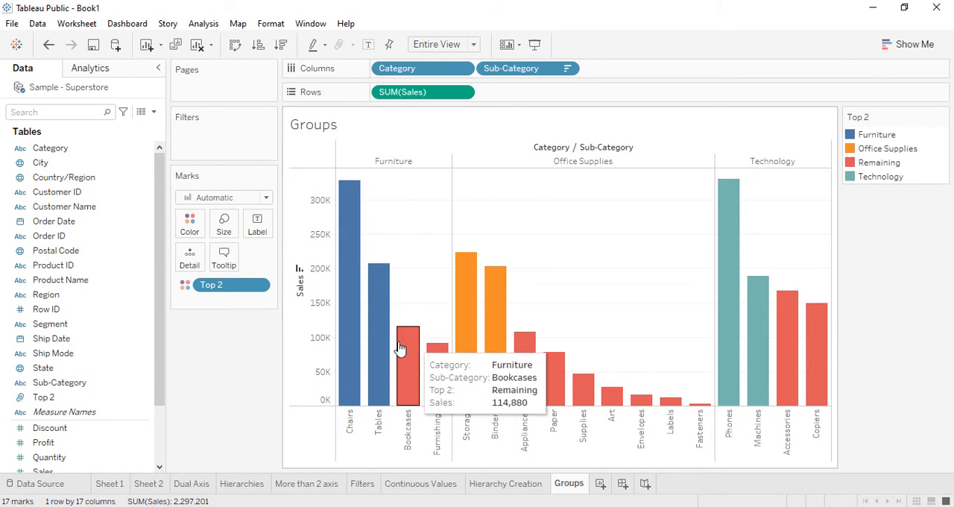
left_click_drag(231, 285, 207, 385)
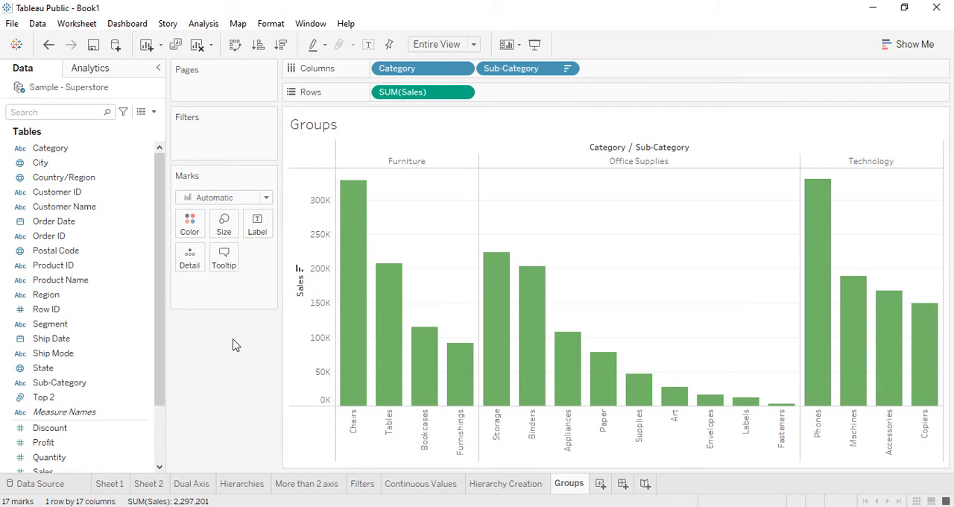
left_click(352, 381)
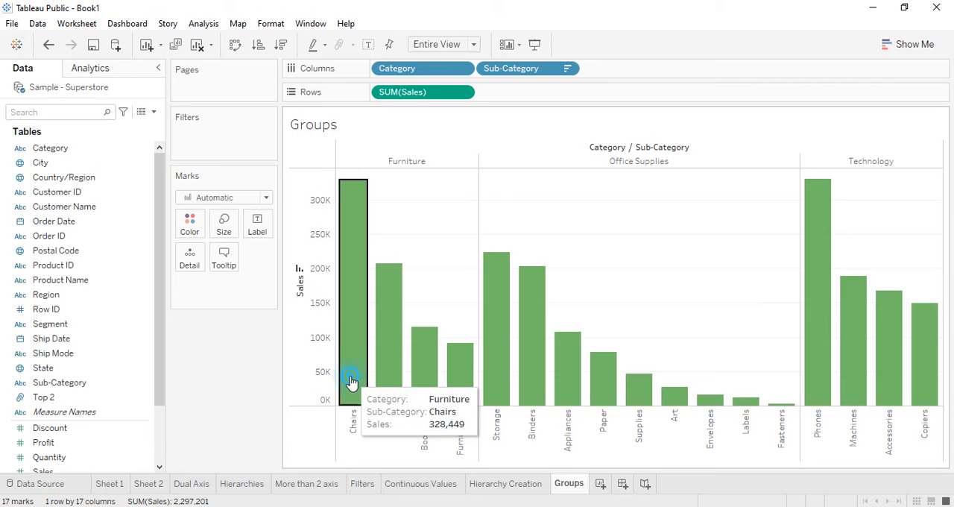
left_click(463, 360, "ctrl")
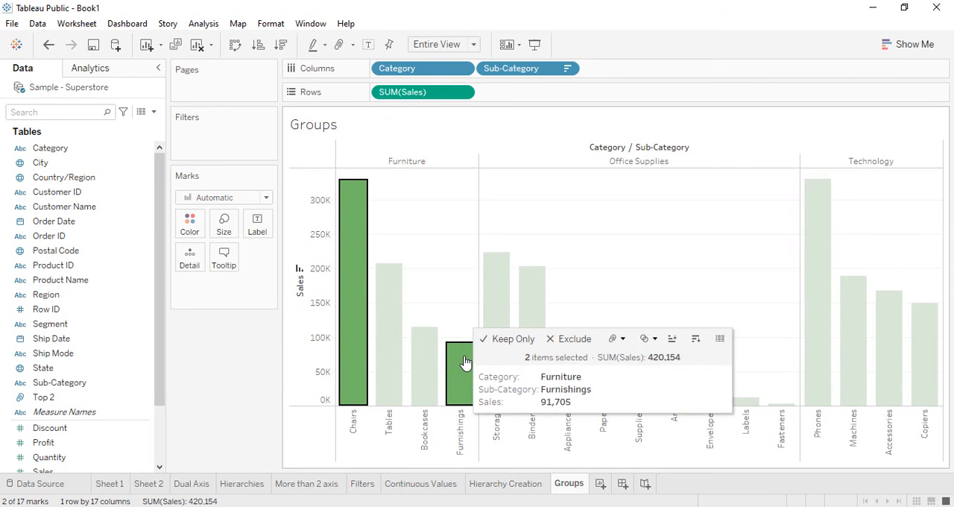
right_click(465, 362)
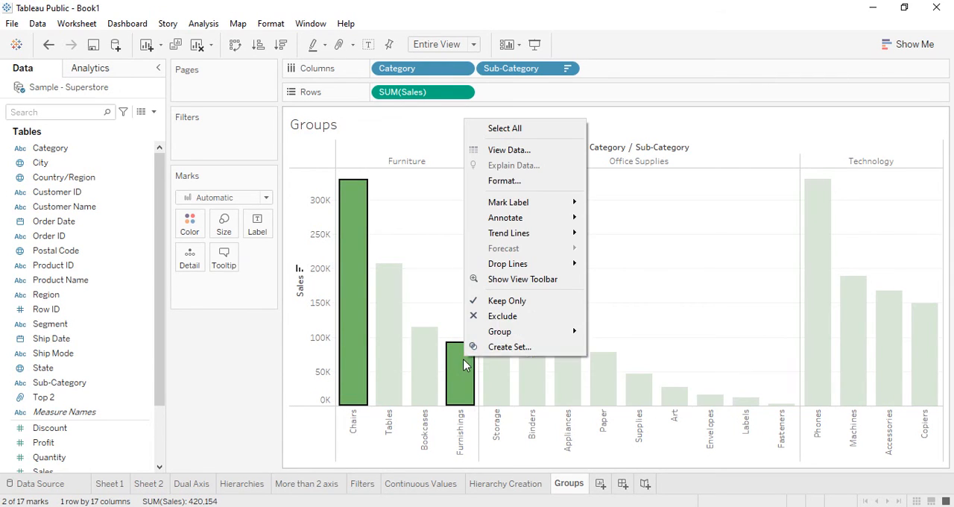
mouse_move(500, 332)
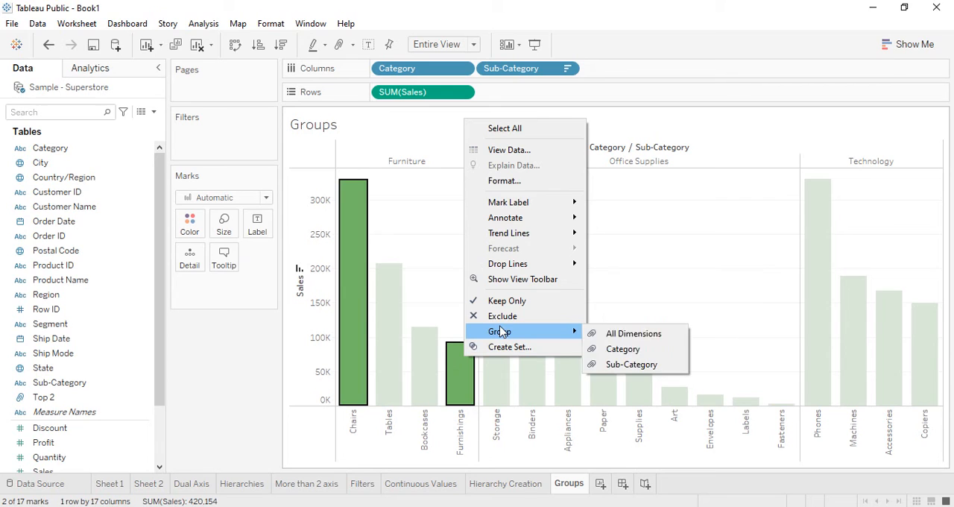
left_click(644, 365)
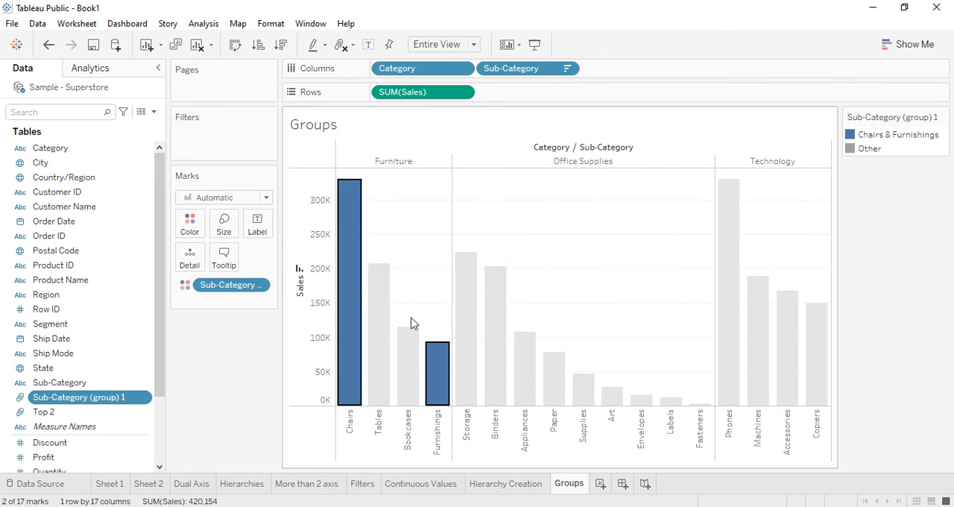
Step: Open the new sub-category group for editing and set its field name to Min and Max
mouse_move(355, 298)
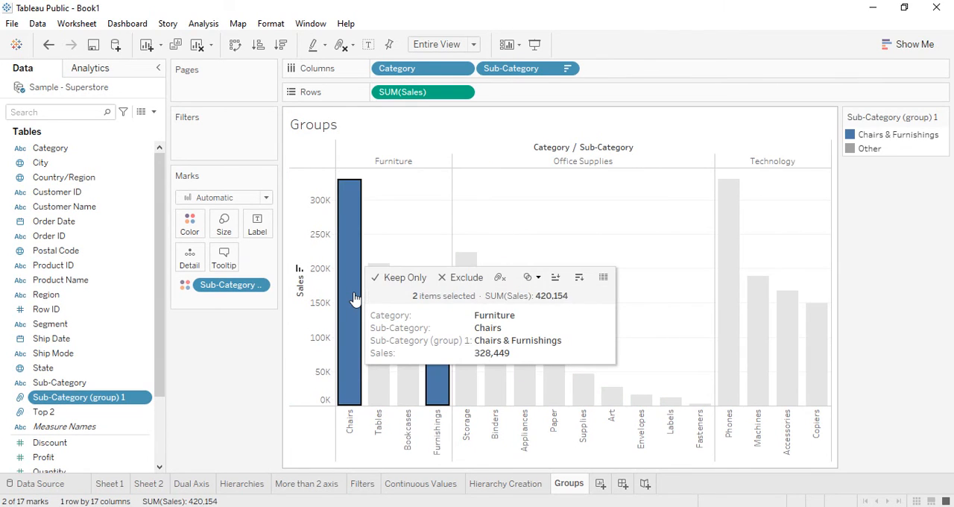
right_click(92, 401)
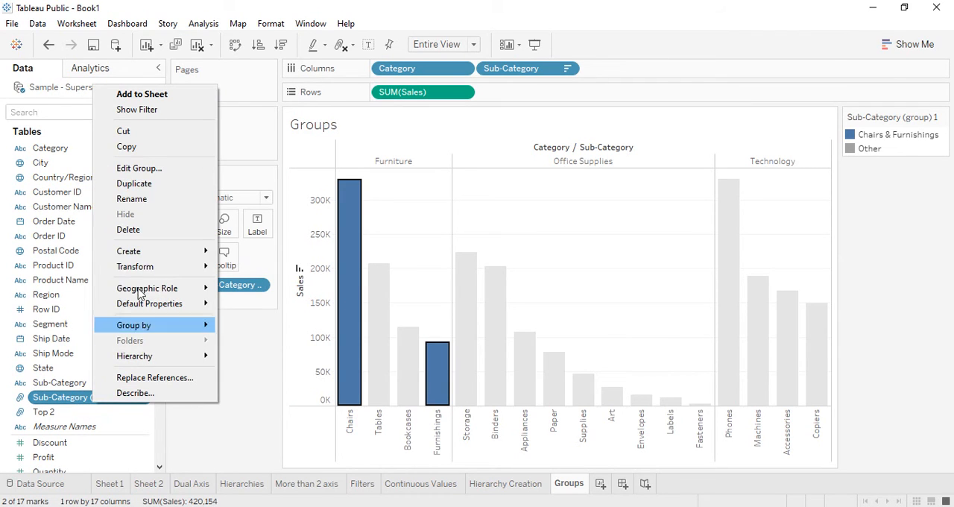
left_click(153, 169)
left_click_drag(496, 139, 271, 137)
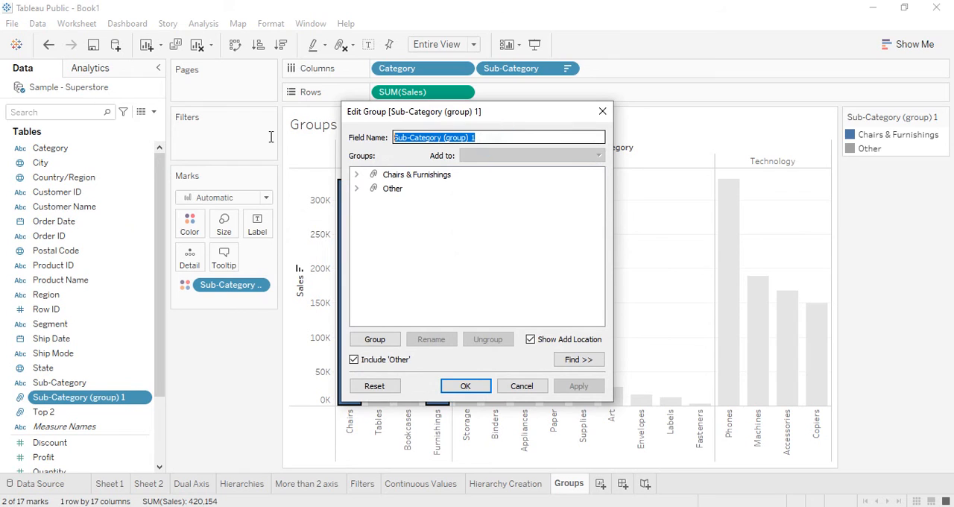
type("T")
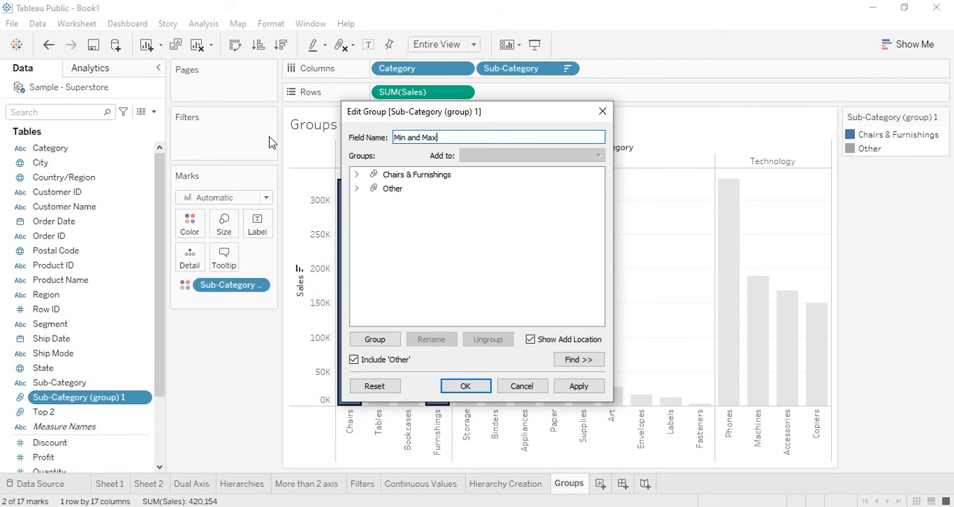
Step: Rename the Chairs & Furnishings group as Furniture and apply the edits to the Min and Max field
left_click(357, 176)
left_click(389, 179)
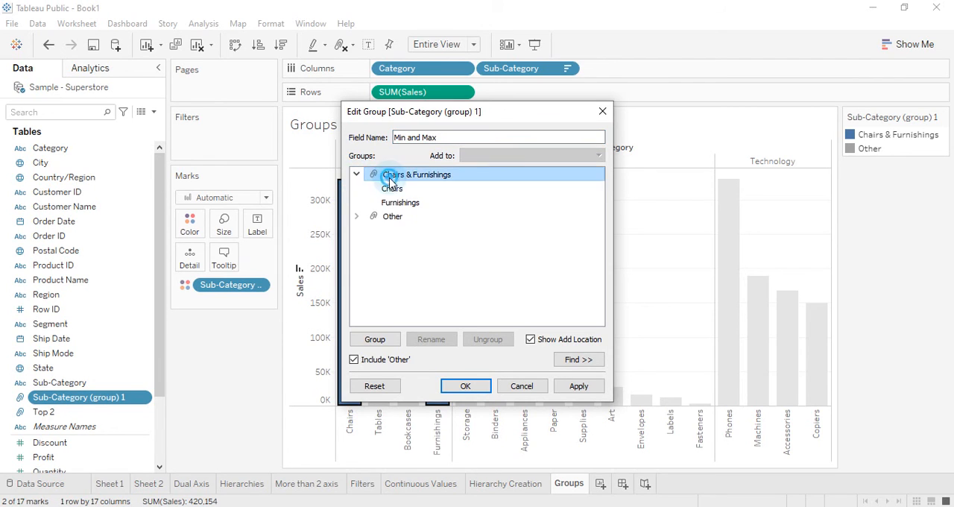
left_click(389, 182)
left_click(444, 338)
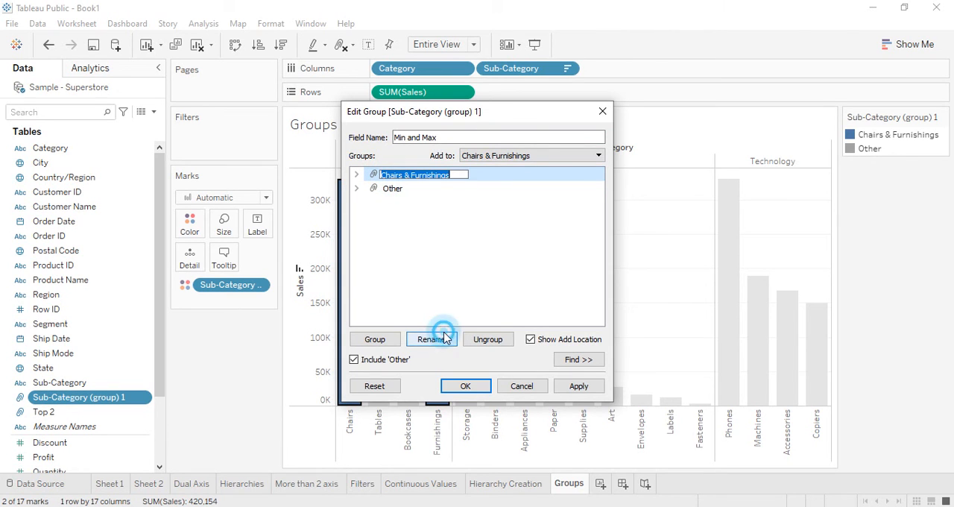
left_click_drag(473, 111, 731, 130)
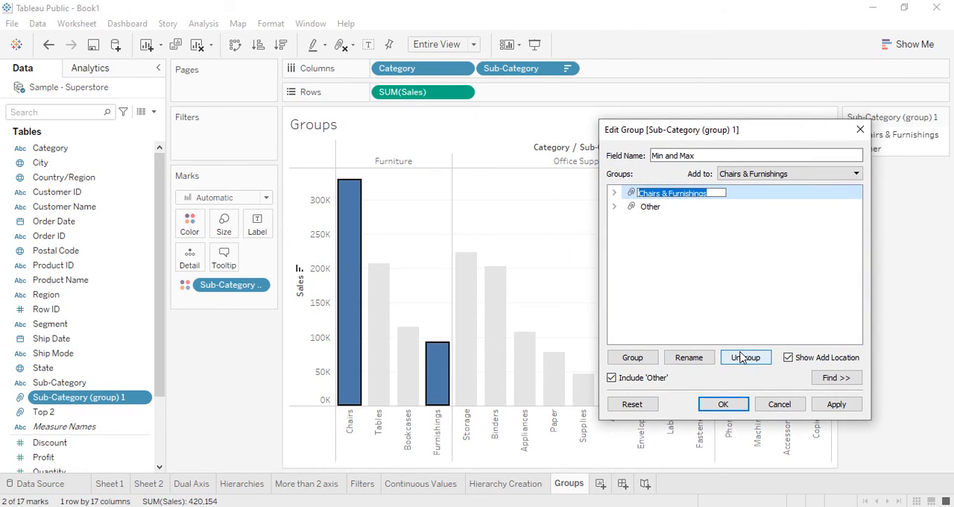
type("Furniture")
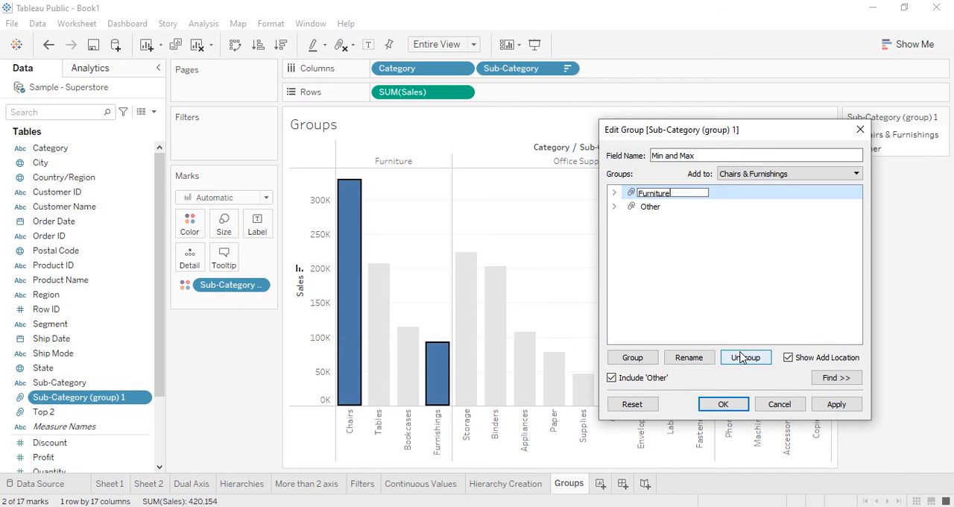
key("Return")
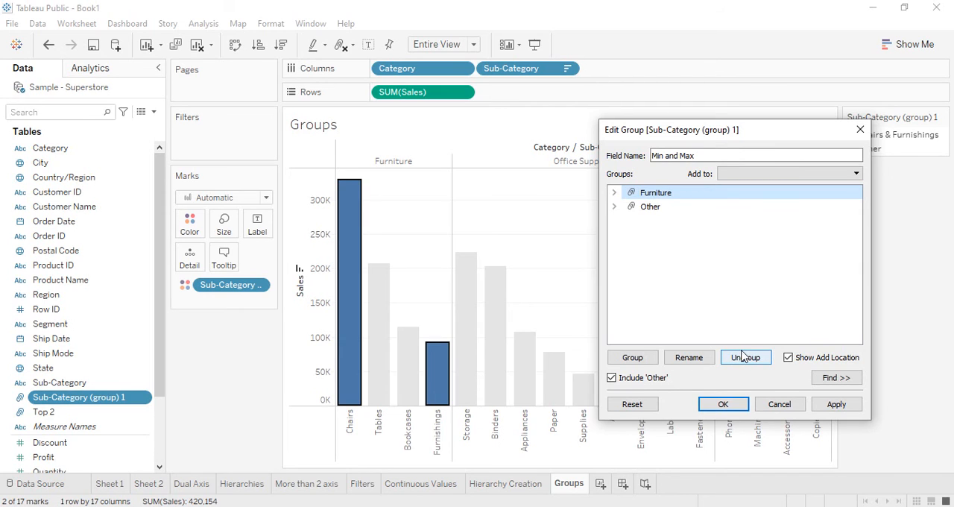
left_click(831, 404)
left_click(723, 404)
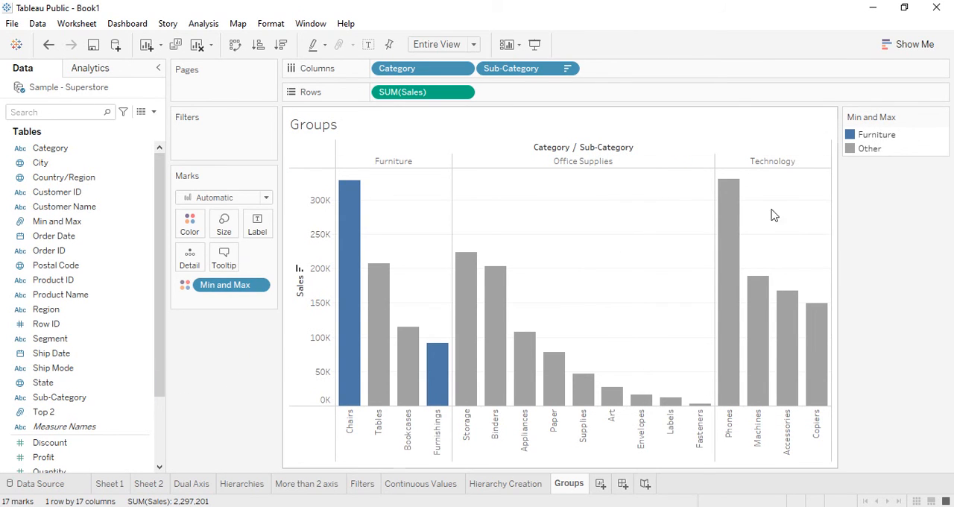
Step: Assign yellow to the Furniture group and red to the Other group in the Min and Max colors
mouse_move(727, 221)
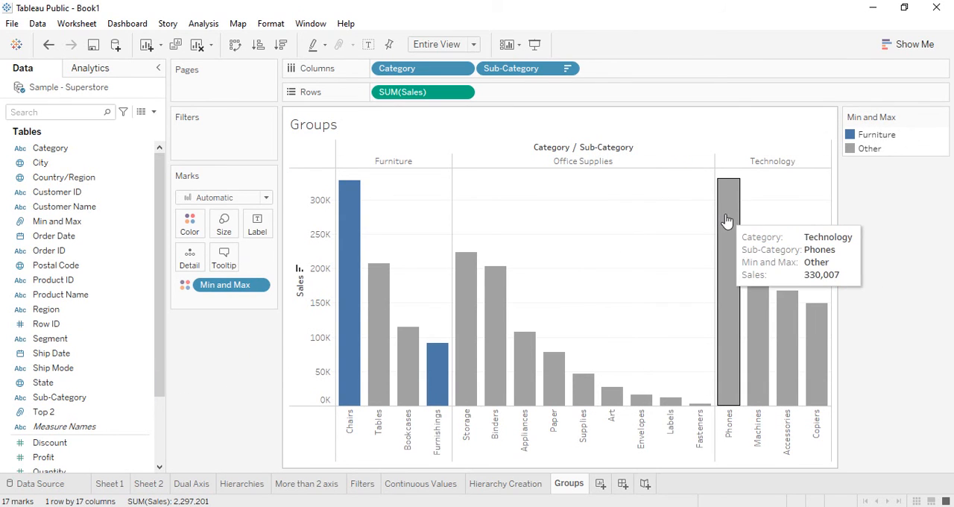
left_click(192, 228)
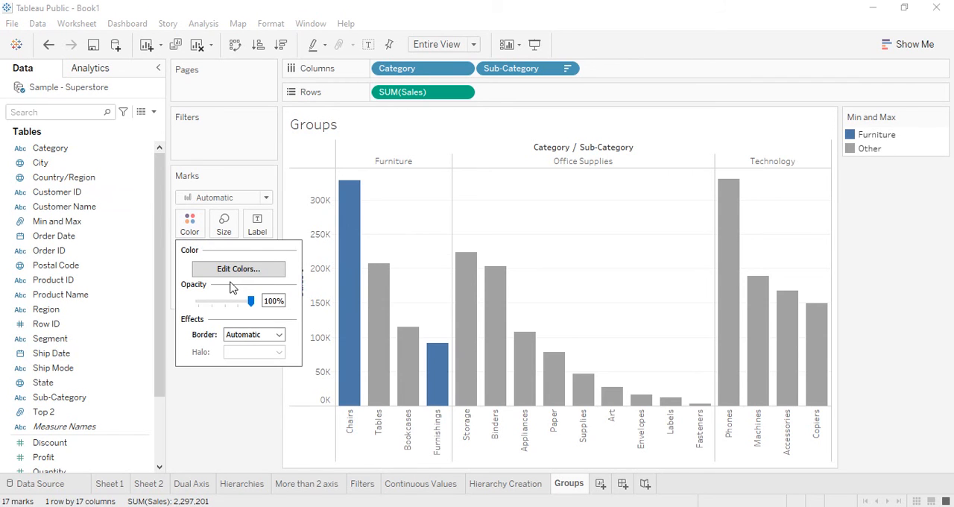
left_click(237, 269)
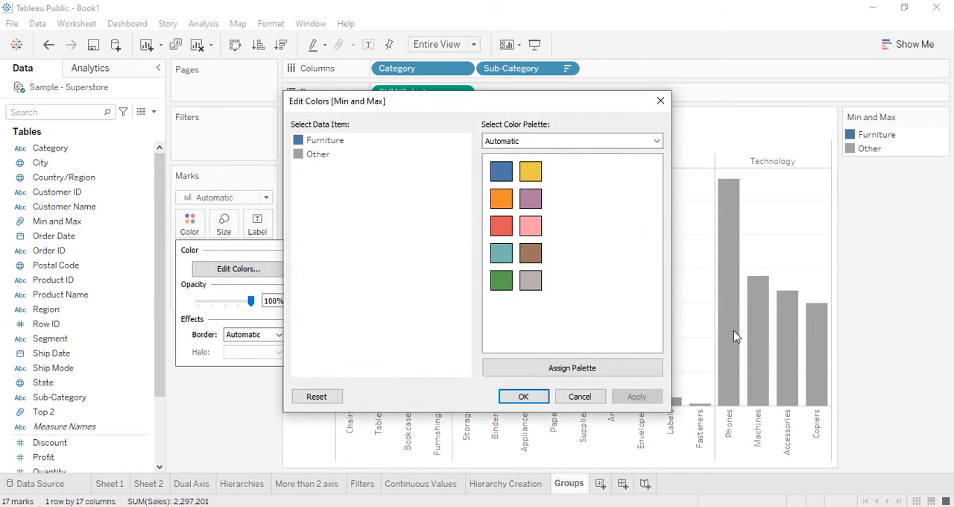
left_click(330, 143)
left_click(535, 176)
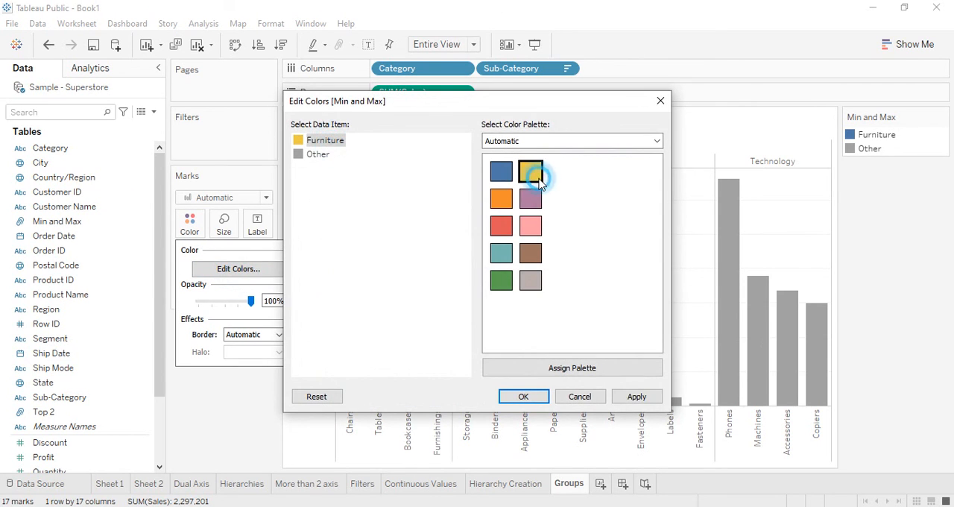
left_click(311, 154)
left_click(501, 225)
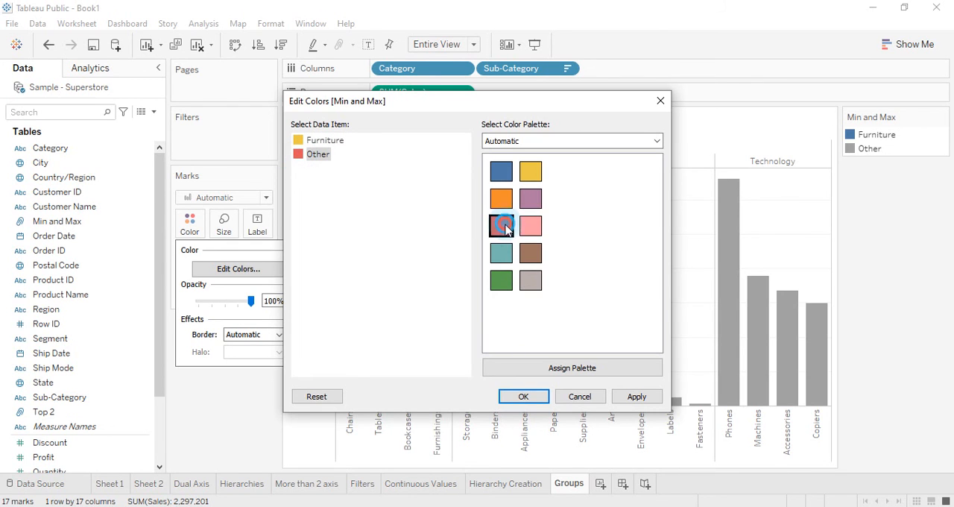
left_click(637, 396)
left_click(533, 398)
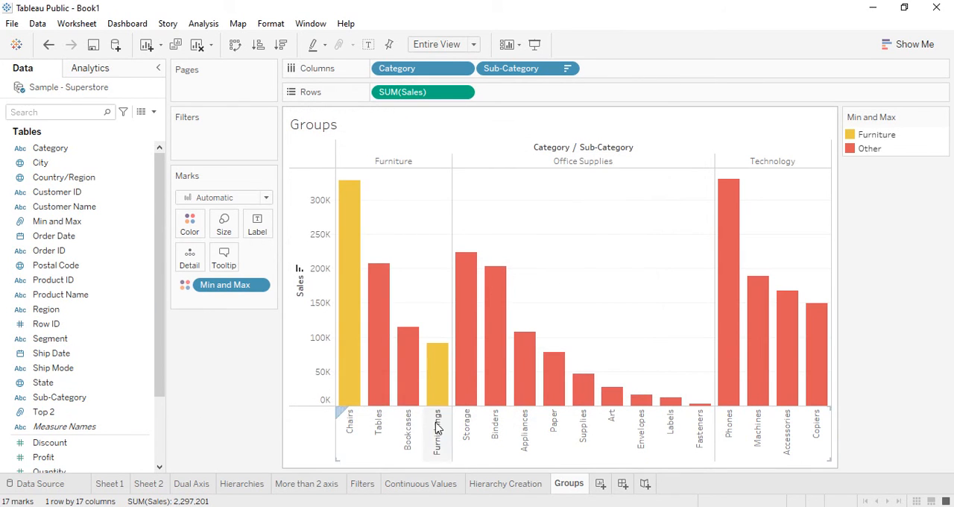
Step: Remove the Min and Max field from the bar coloring
mouse_move(350, 410)
mouse_move(437, 395)
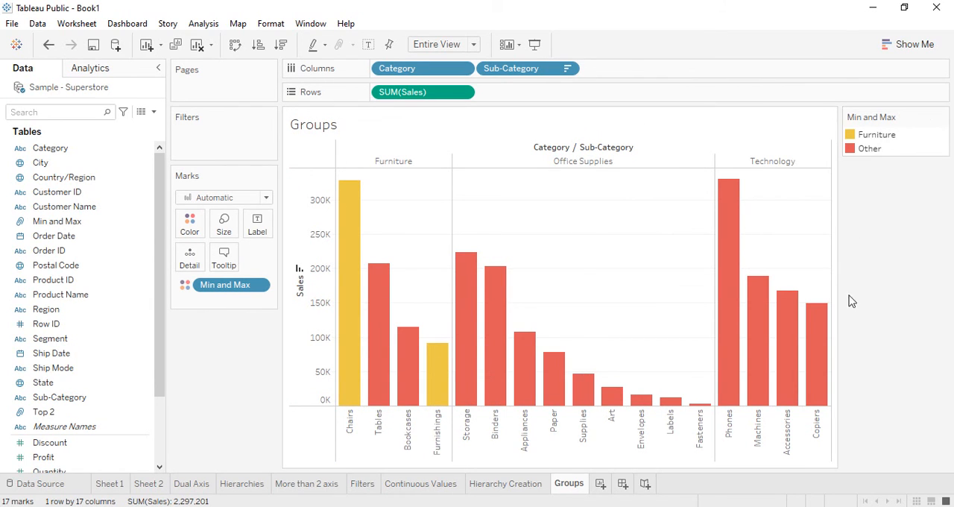
mouse_move(382, 322)
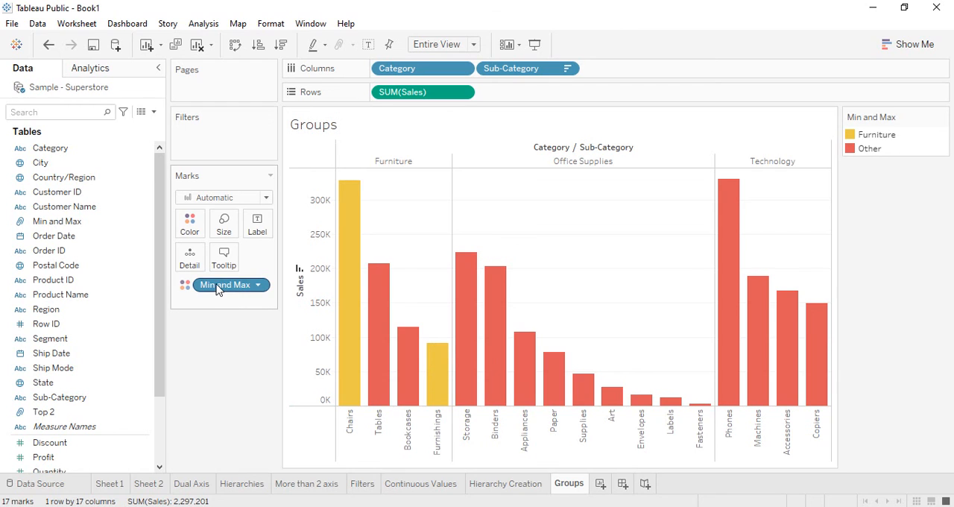
left_click_drag(237, 290, 78, 444)
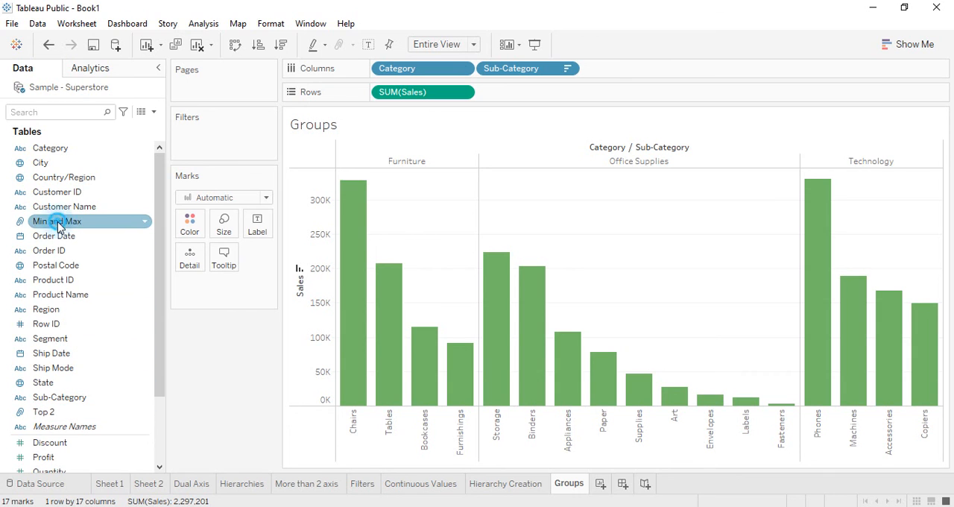
Step: Try filtering the chart to the Furniture group of Min and Max, and take that filter off again
left_click_drag(57, 221, 200, 151)
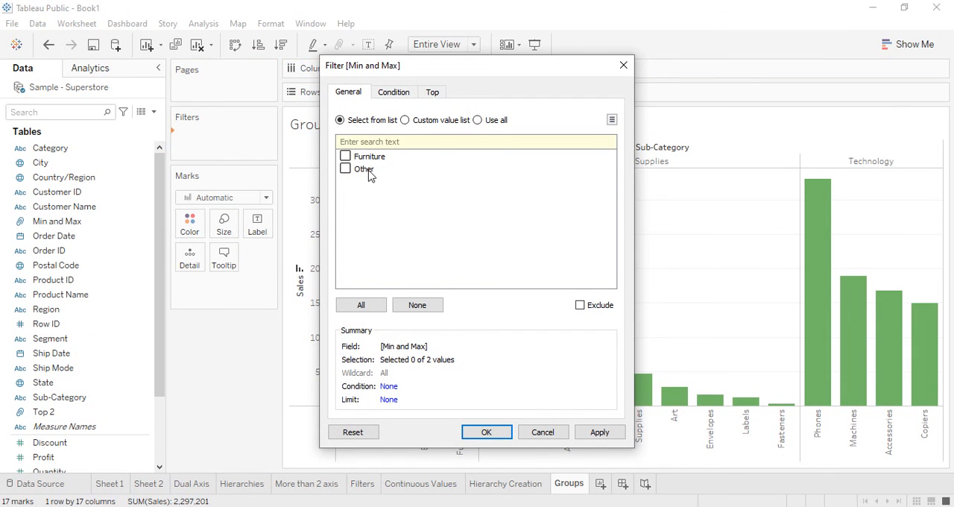
left_click(346, 157)
left_click(505, 434)
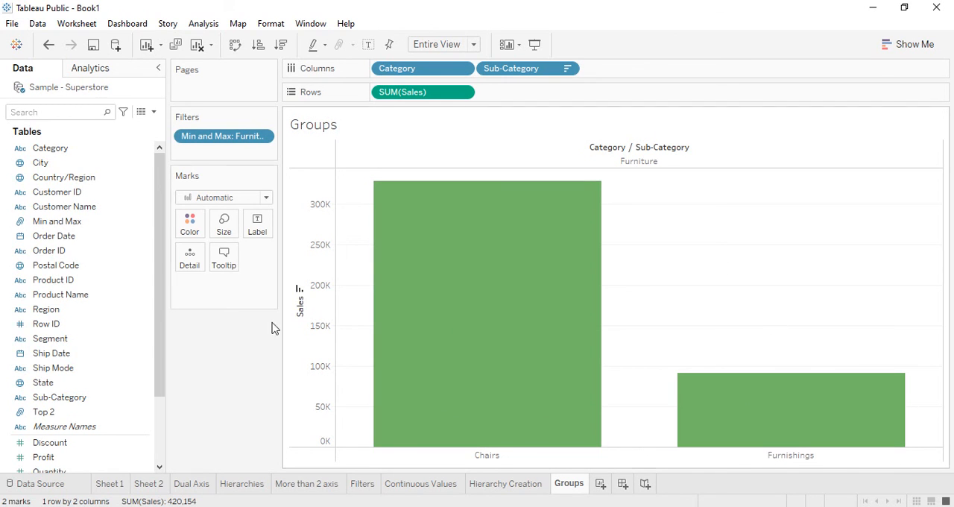
left_click_drag(188, 137, 214, 405)
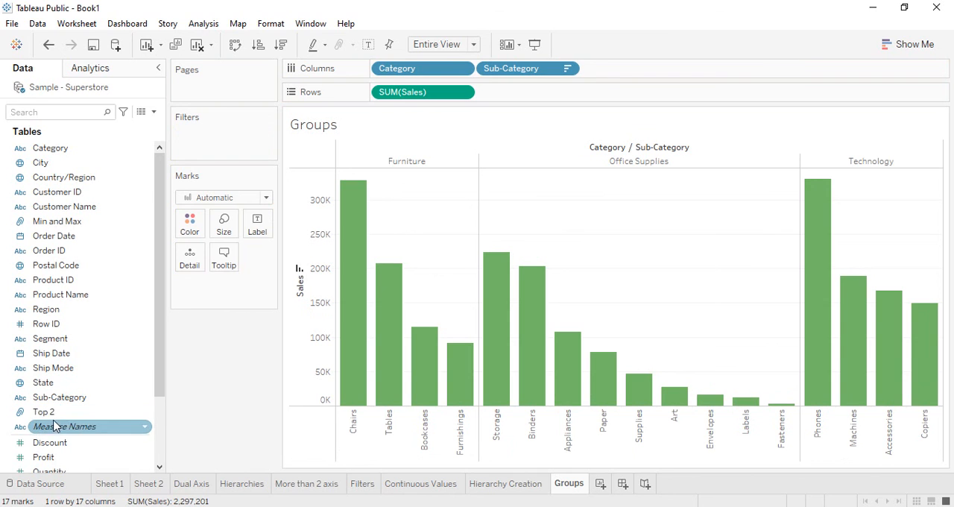
Step: Filter the chart by Top 2 with Furniture, Office Supplies, Remaining and Technology all included
left_click_drag(67, 412, 199, 152)
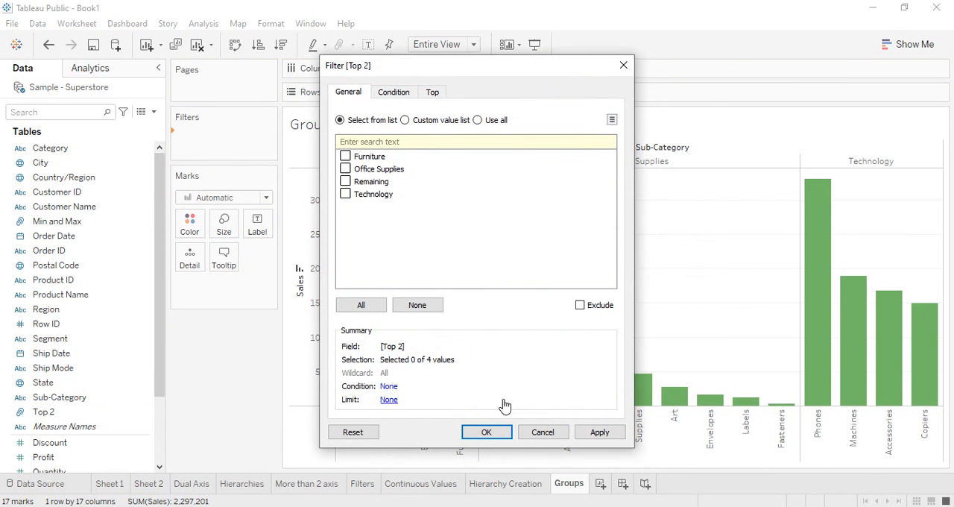
left_click(346, 156)
left_click(346, 169)
left_click(346, 181)
left_click(346, 168)
left_click(346, 194)
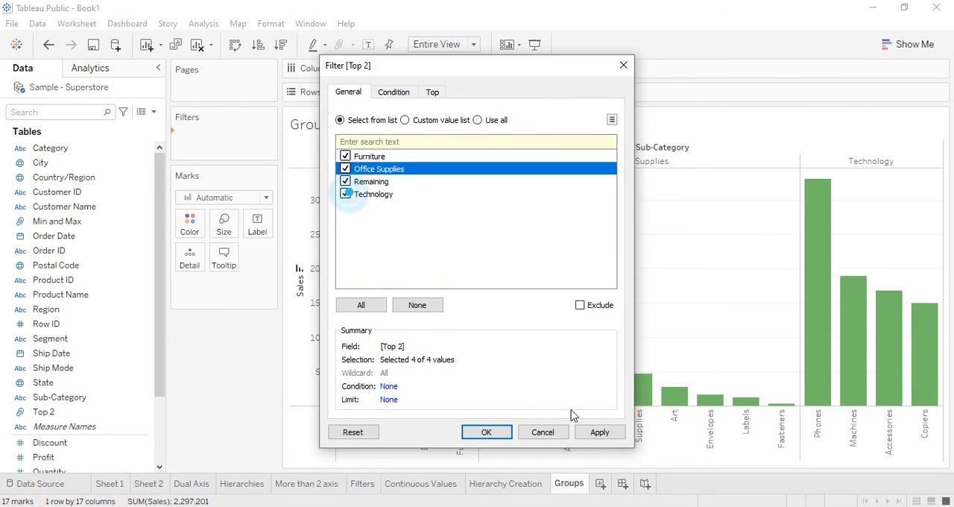
left_click(599, 433)
left_click(486, 432)
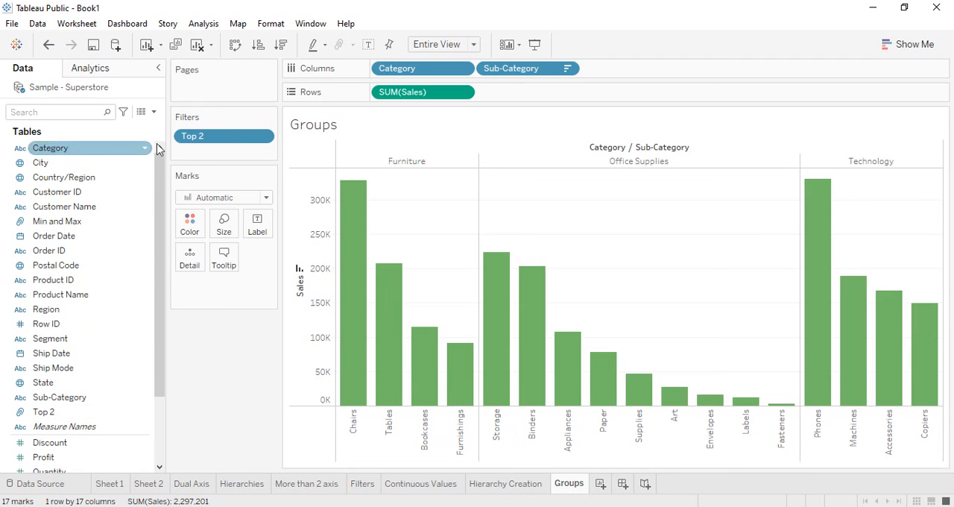
Step: Show the Top 2 filter beside the chart and include only the Furniture, Technology and Office Supplies groups
right_click(206, 136)
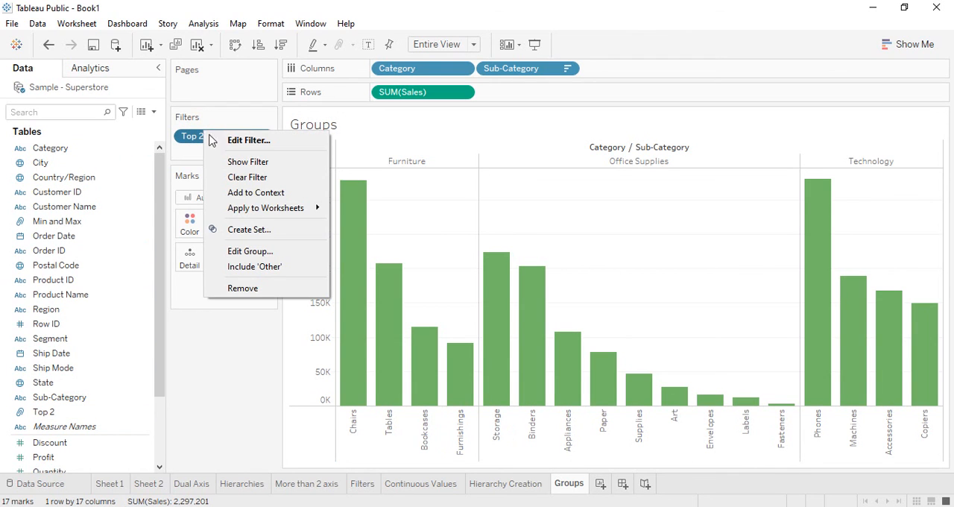
left_click(248, 161)
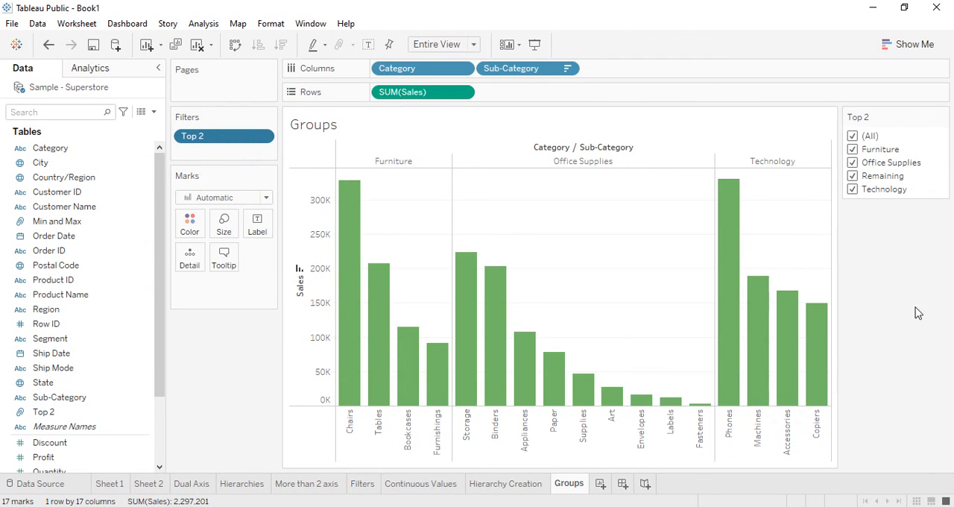
left_click(854, 136)
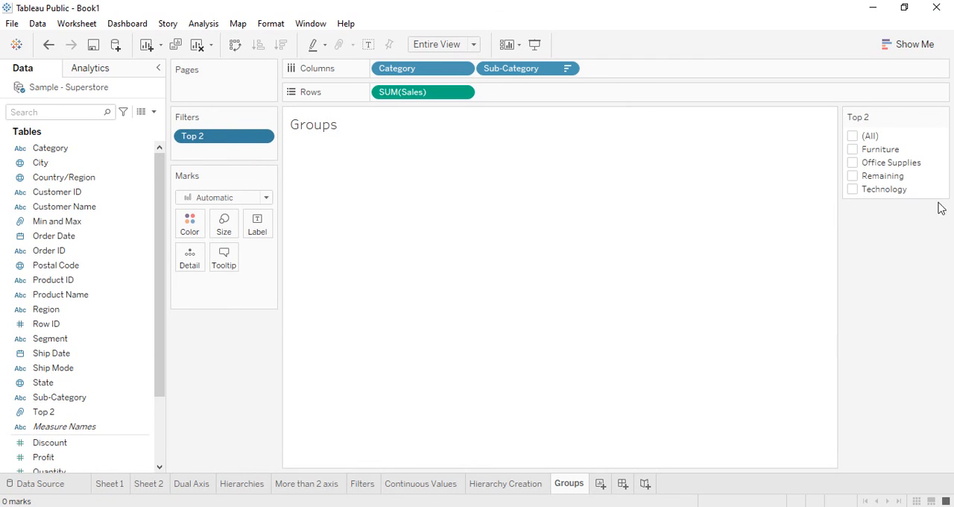
left_click(853, 149)
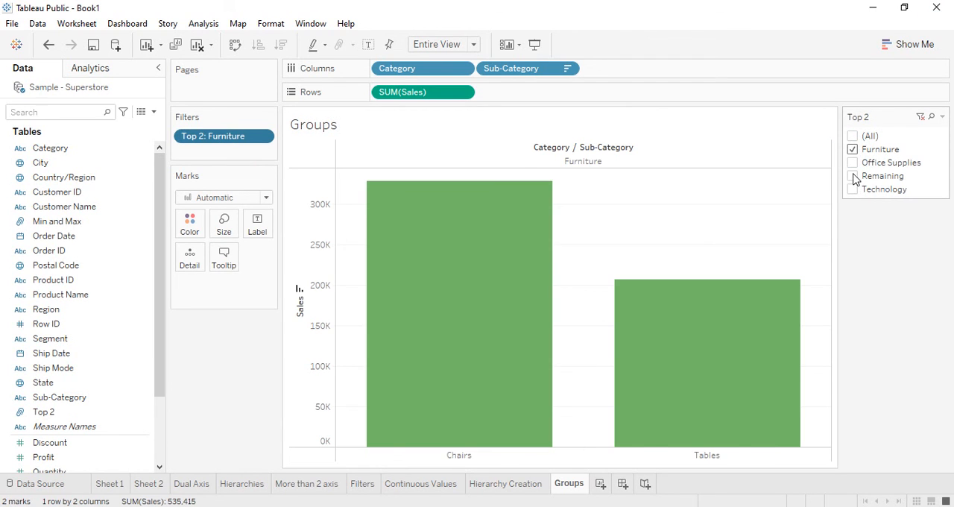
left_click(855, 177)
left_click(855, 177)
left_click(856, 190)
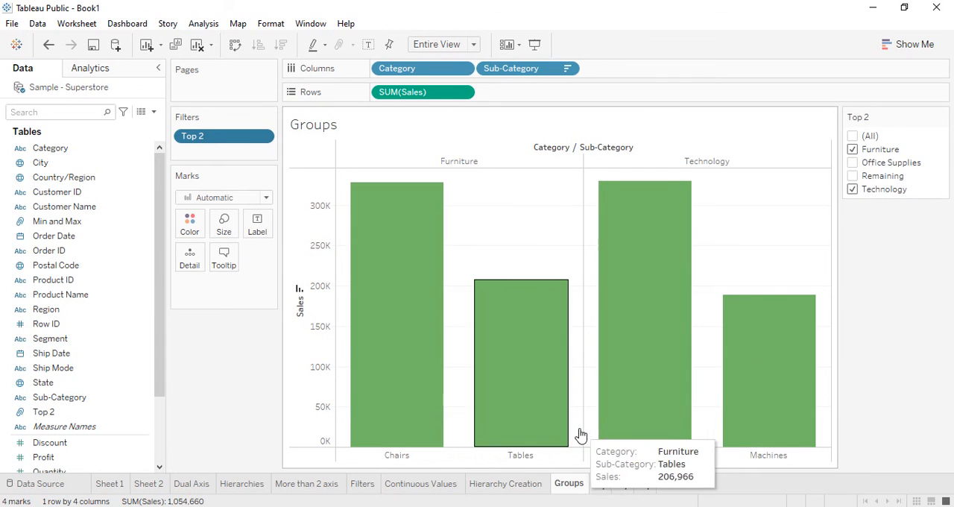
left_click(854, 164)
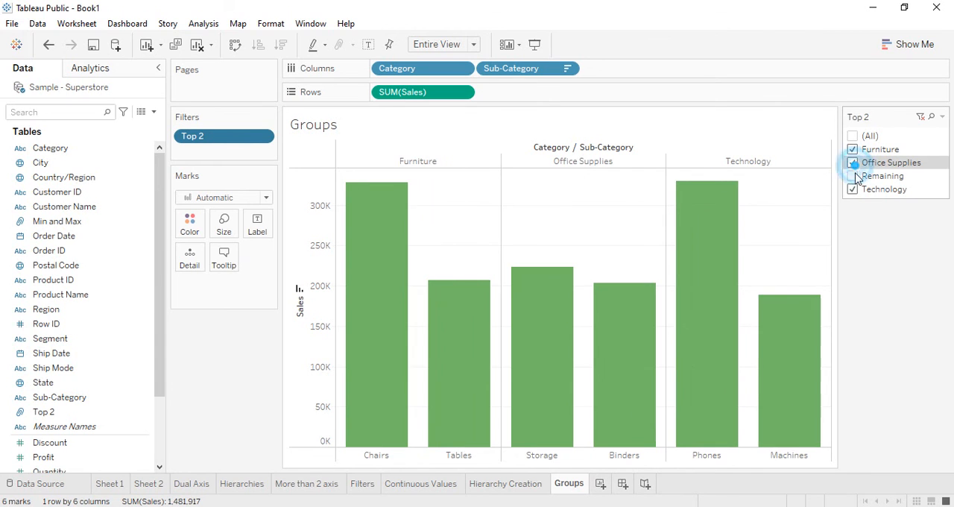